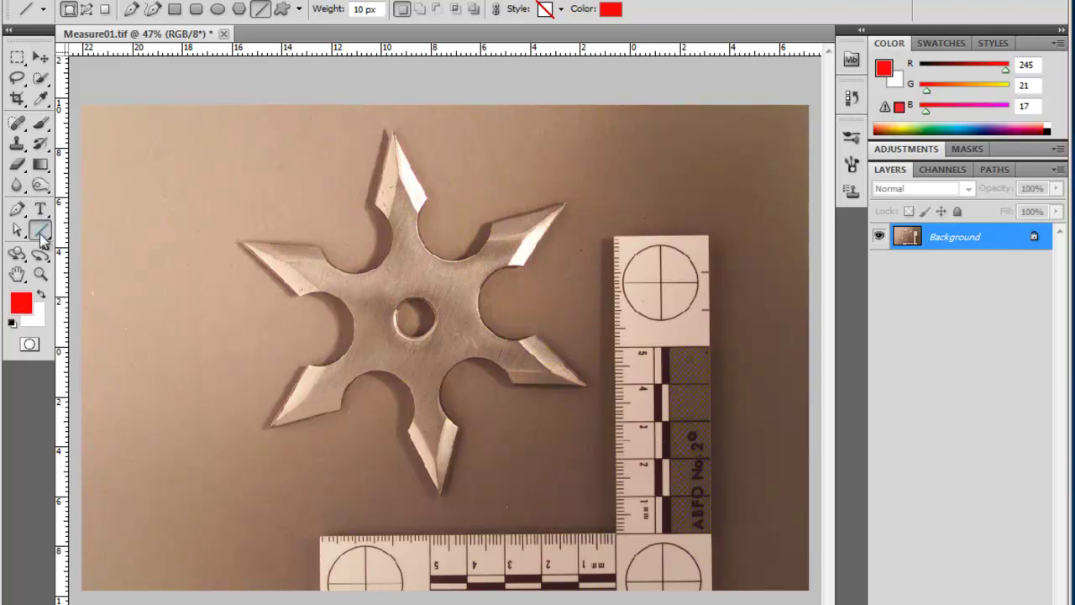
Draw a red 10 px line with an end arrowhead pointing at the star's top tip and rasterize its shape layer
{"action": "left_click", "coordinate": [41, 236]}
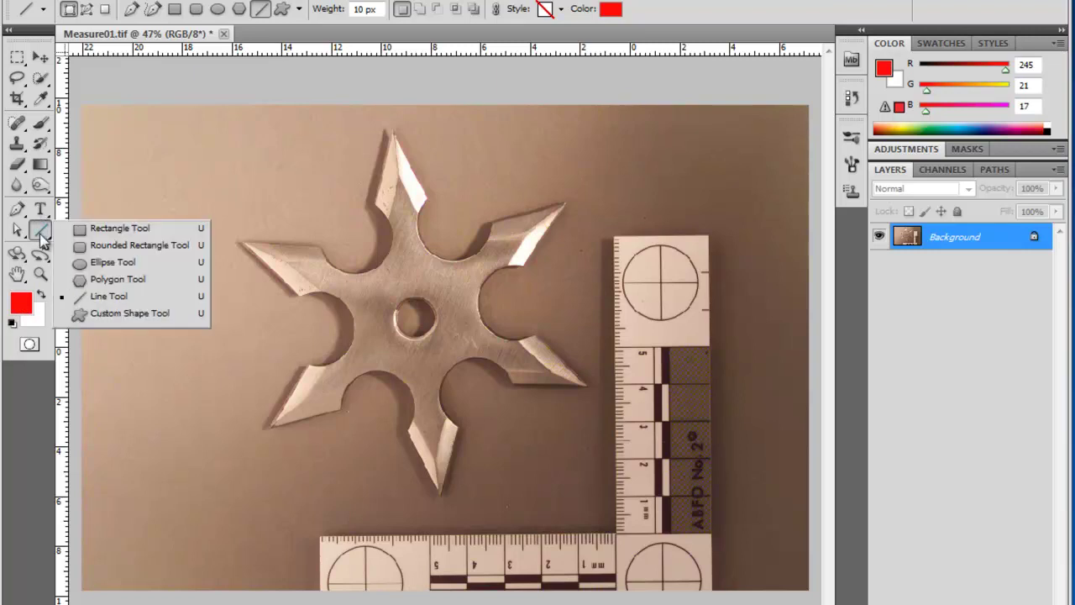
{"action": "left_click", "coordinate": [119, 302]}
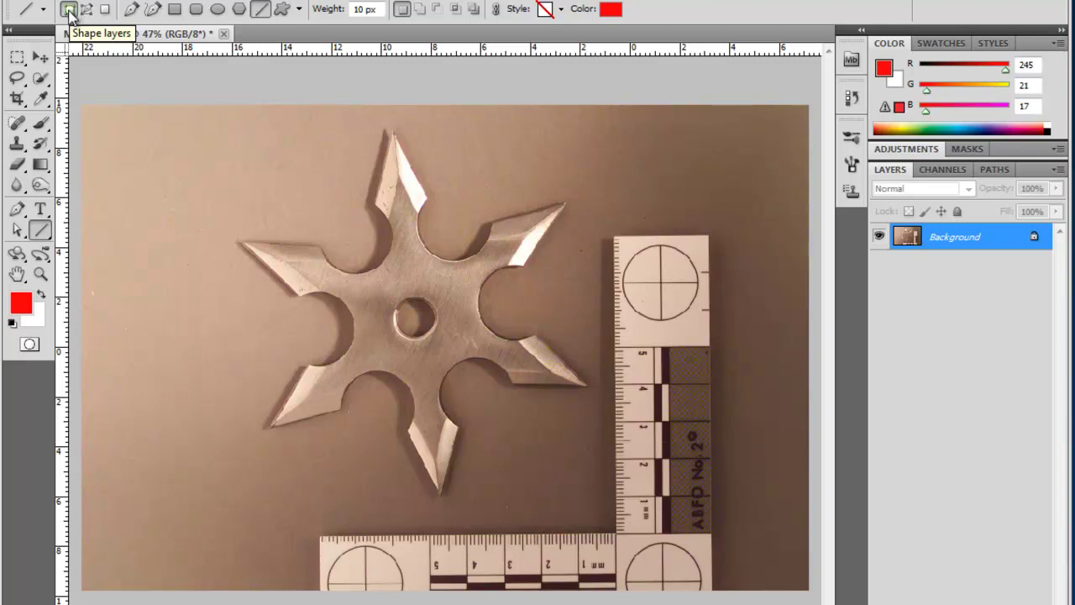
{"action": "left_click", "coordinate": [299, 9]}
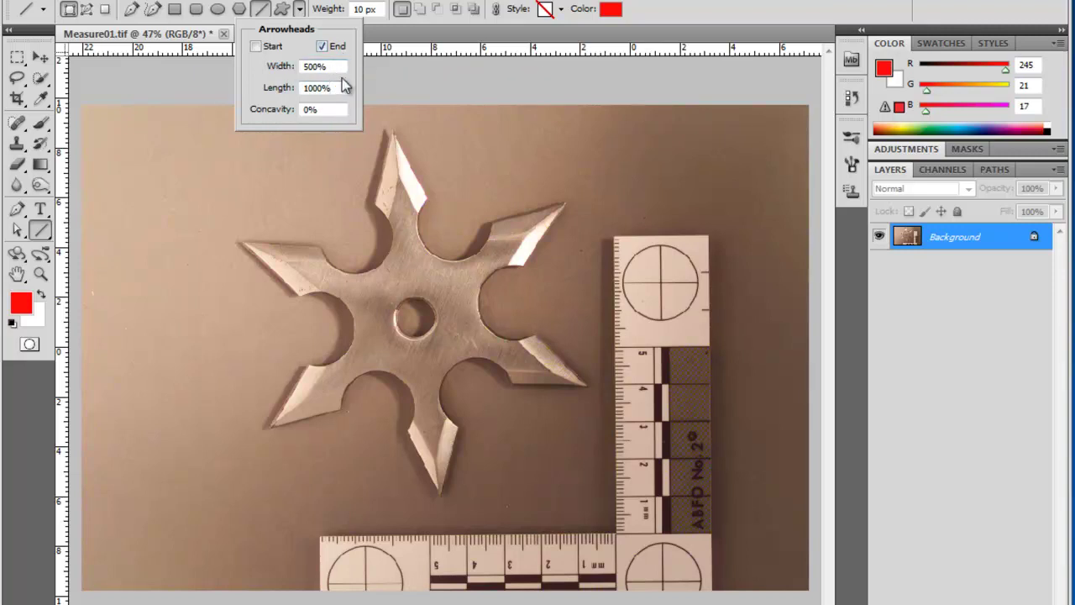
{"action": "left_click", "coordinate": [327, 11]}
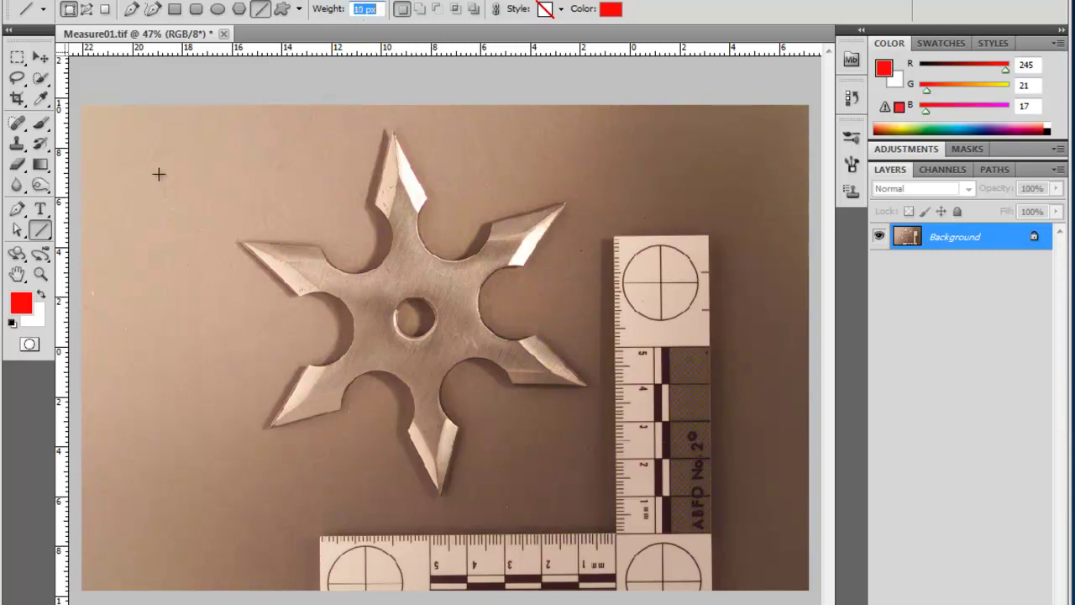
{"action": "left_click_drag", "start_coordinate": [71, 114], "coordinate": [383, 128]}
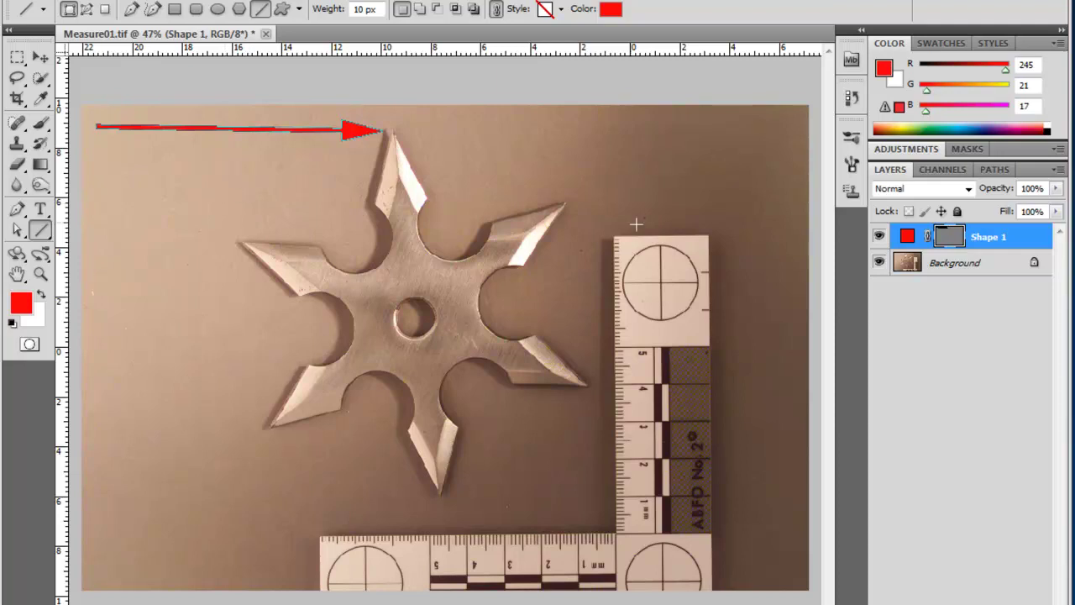
{"action": "right_click", "coordinate": [1016, 241]}
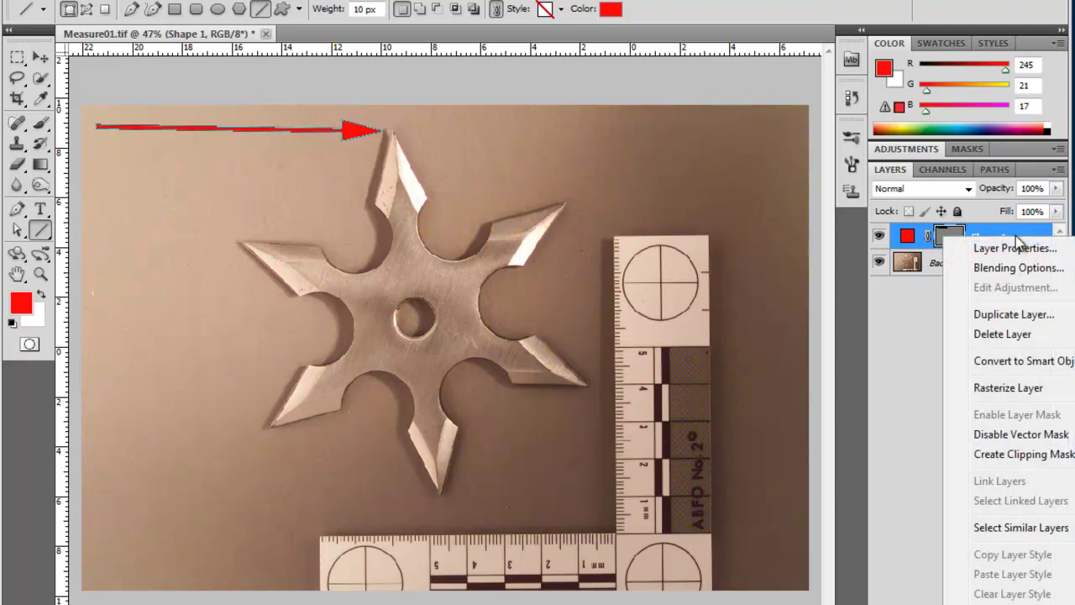
{"action": "left_click", "coordinate": [1002, 389]}
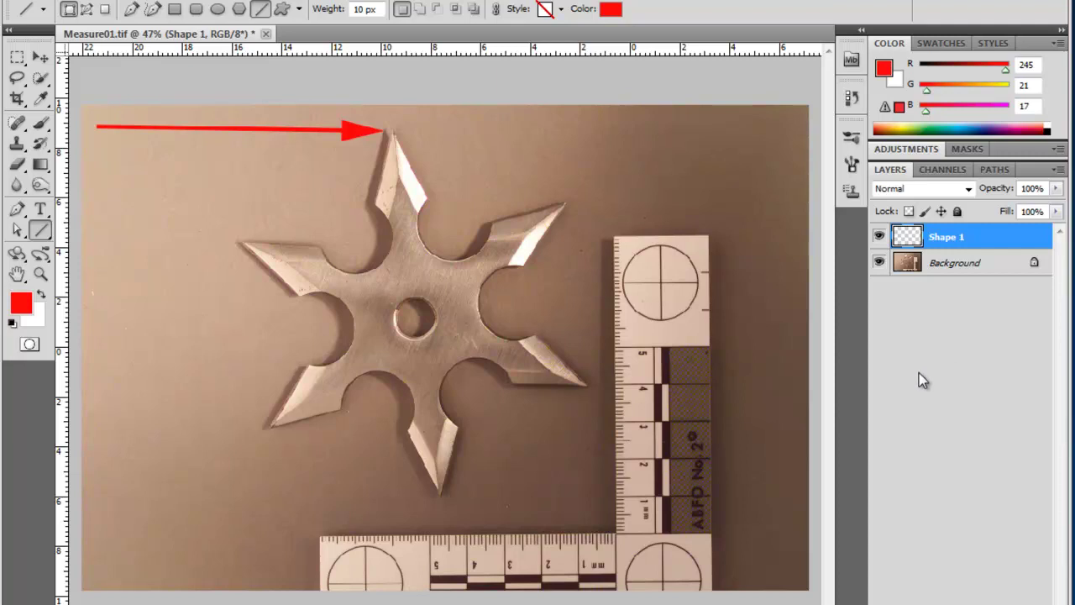
Move the arrow onto the star's upper-right tip and erase most of its shaft from the tail end
{"action": "left_click", "coordinate": [40, 56]}
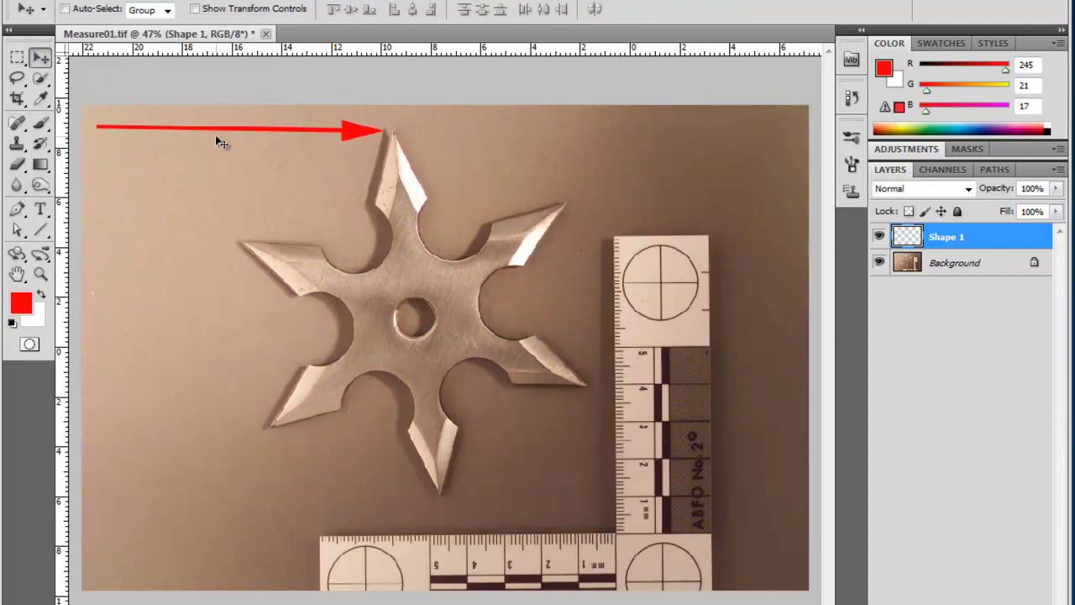
{"action": "left_click_drag", "start_coordinate": [217, 127], "coordinate": [394, 194]}
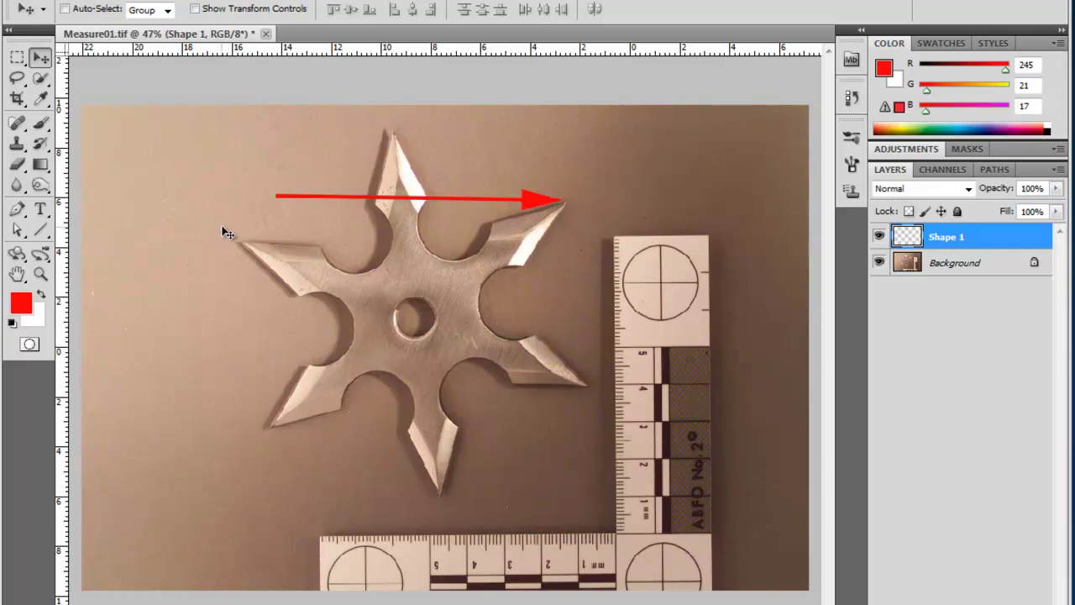
{"action": "left_click", "coordinate": [17, 165]}
{"action": "left_click_drag", "start_coordinate": [279, 195], "coordinate": [482, 199]}
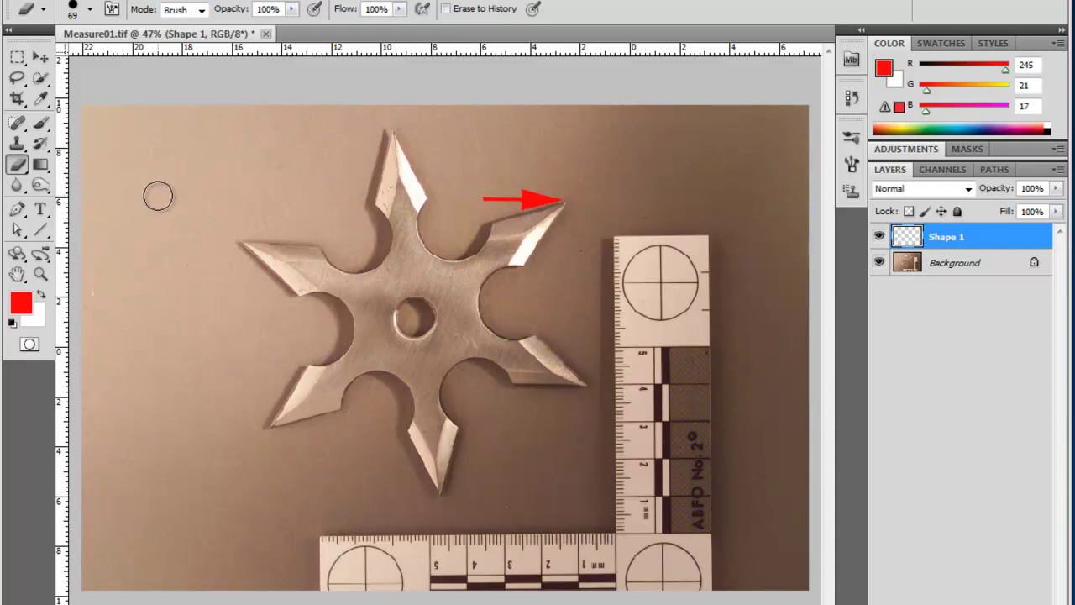
Draw three more 10 px red arrows as shape layers, pointing at the star's lower-left, top and bottom tips
{"action": "left_click", "coordinate": [40, 232]}
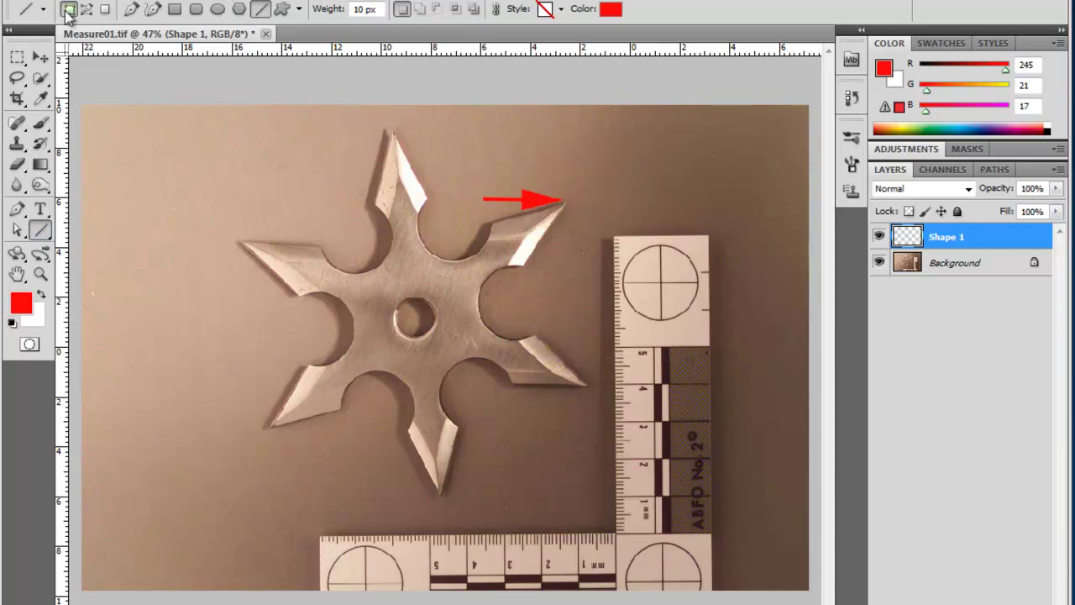
{"action": "left_click", "coordinate": [299, 11]}
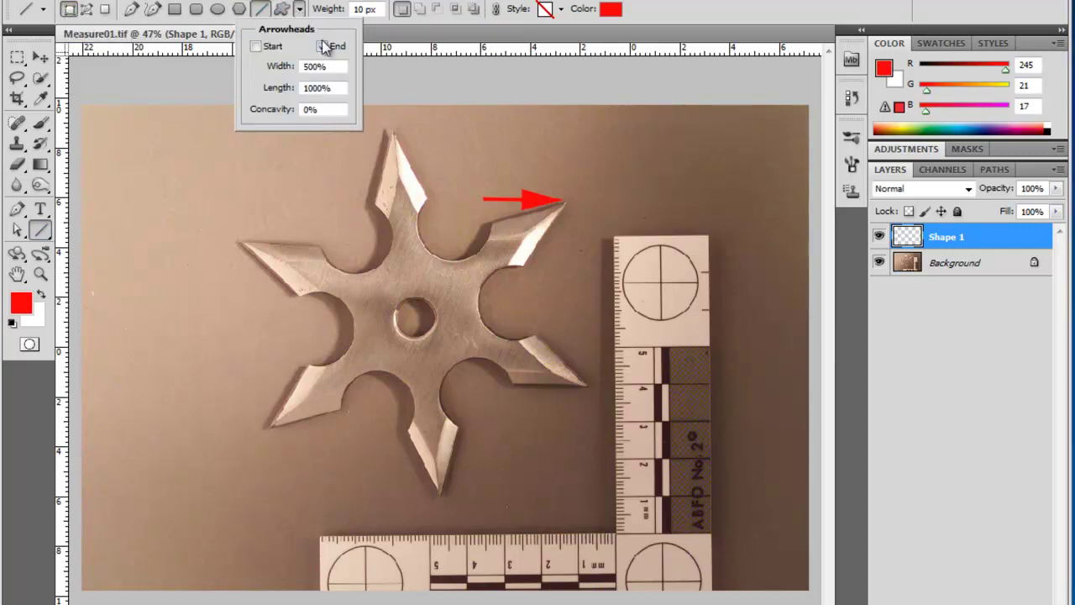
{"action": "left_click", "coordinate": [293, 134]}
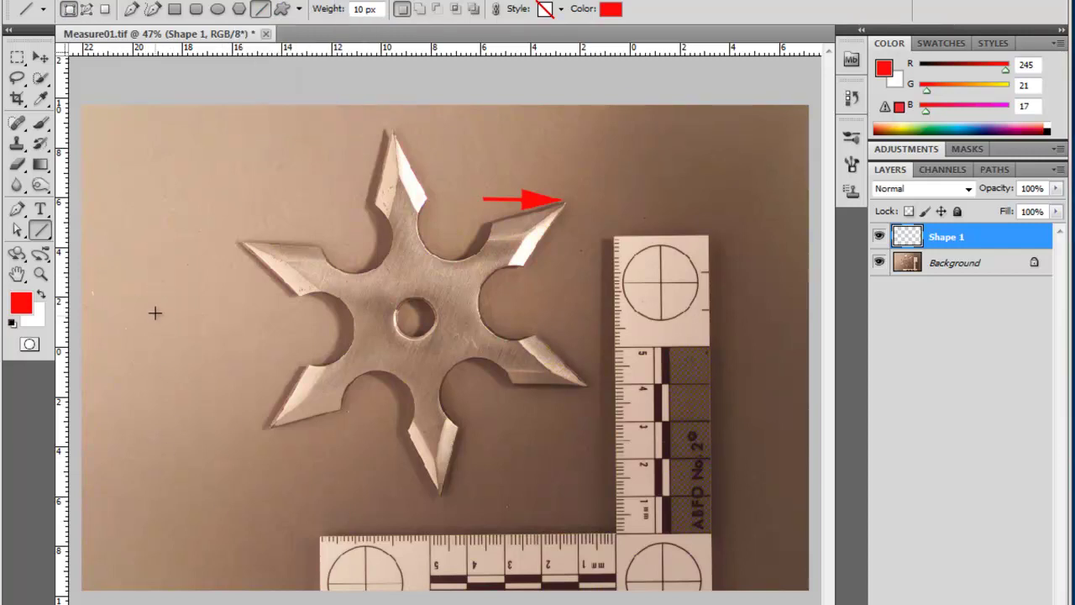
{"action": "left_click_drag", "start_coordinate": [132, 183], "coordinate": [269, 425]}
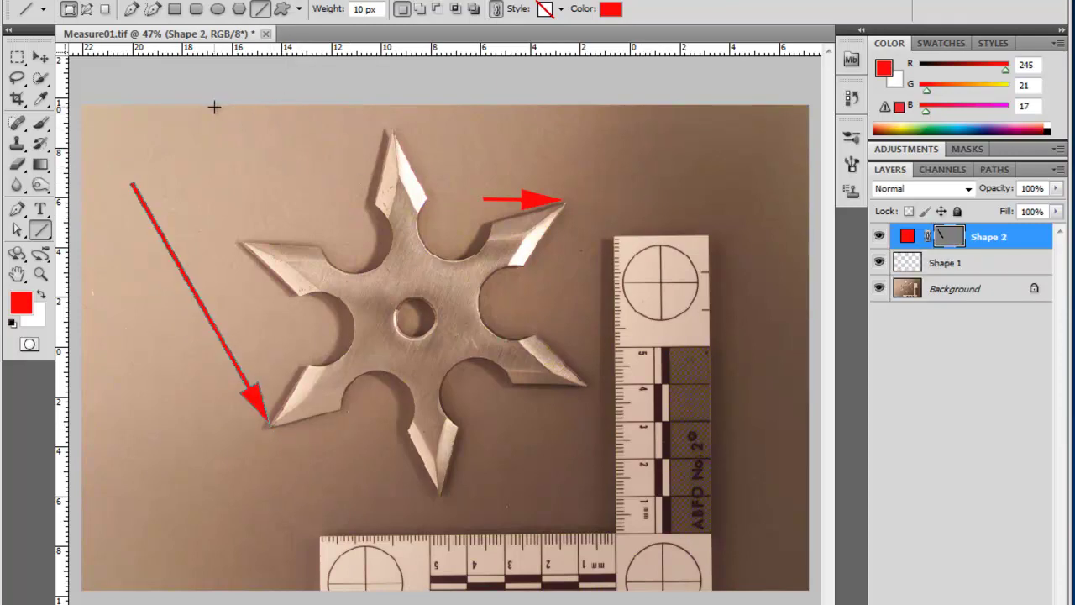
{"action": "left_click_drag", "start_coordinate": [202, 120], "coordinate": [390, 131]}
{"action": "left_click_drag", "start_coordinate": [568, 498], "coordinate": [439, 495]}
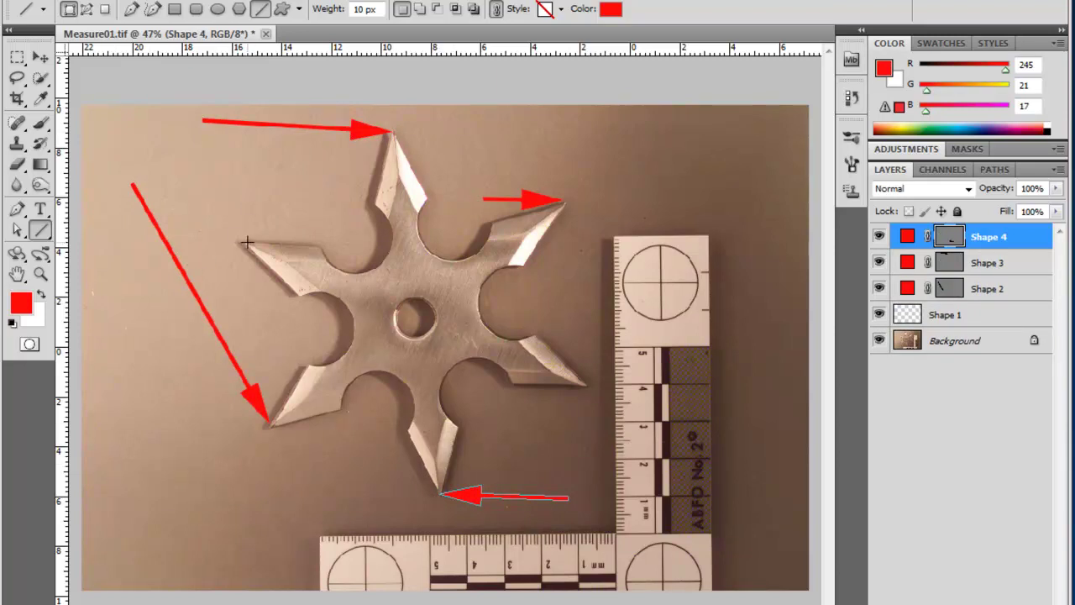
{"action": "left_click_drag", "start_coordinate": [241, 242], "coordinate": [298, 173]}
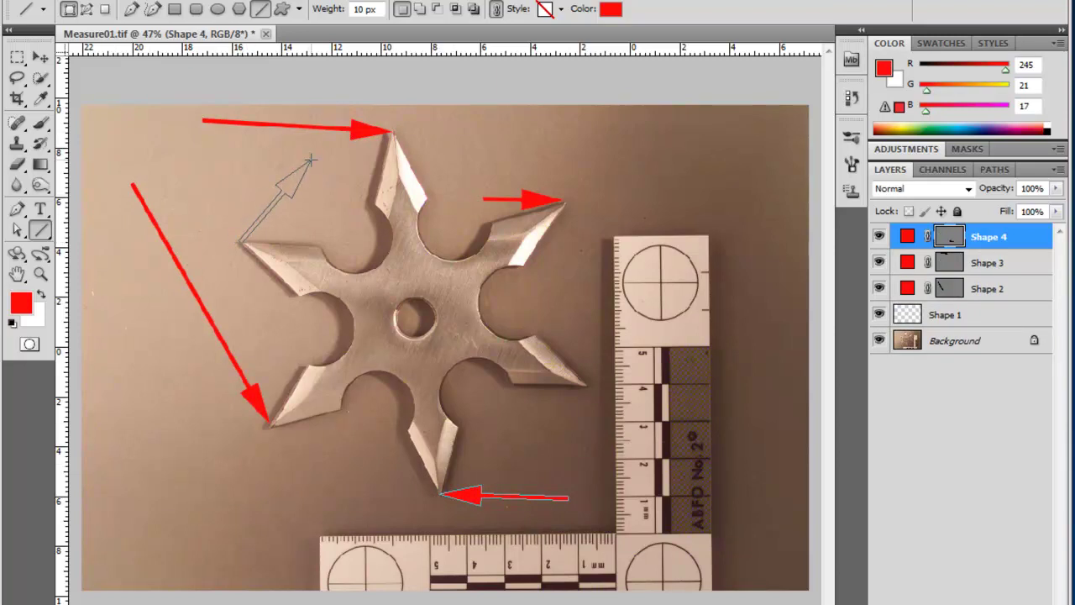
{"action": "left_click_drag", "start_coordinate": [311, 159], "coordinate": [309, 162]}
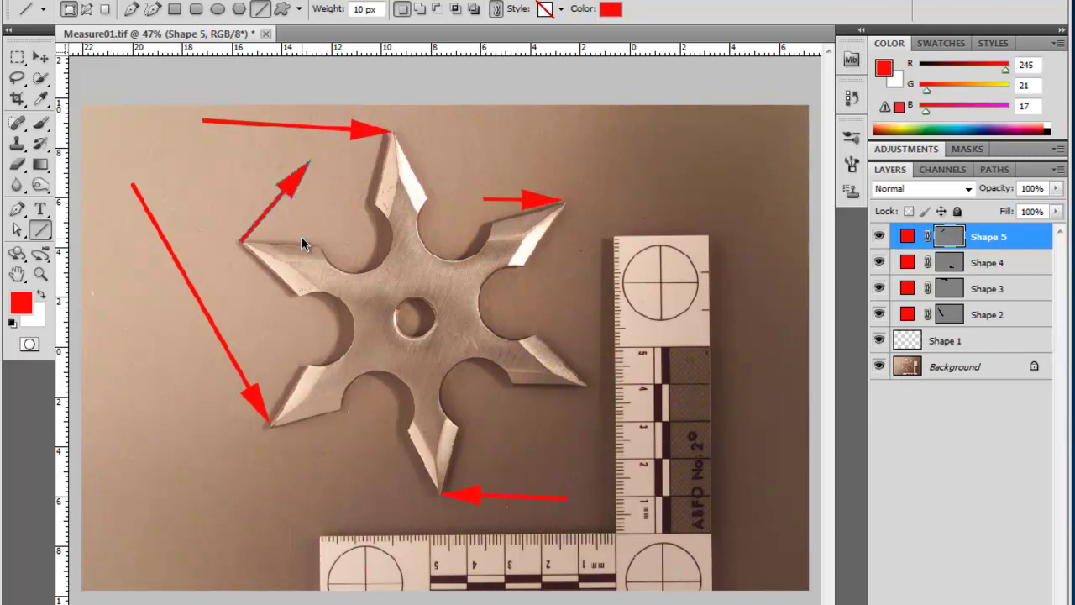
{"action": "key", "text": "ctrl+z"}
Draw an arrow pointing at the star's upper-left tip and rasterize the four shape layers Shape 2 to Shape 5
{"action": "left_click_drag", "start_coordinate": [176, 144], "coordinate": [238, 241]}
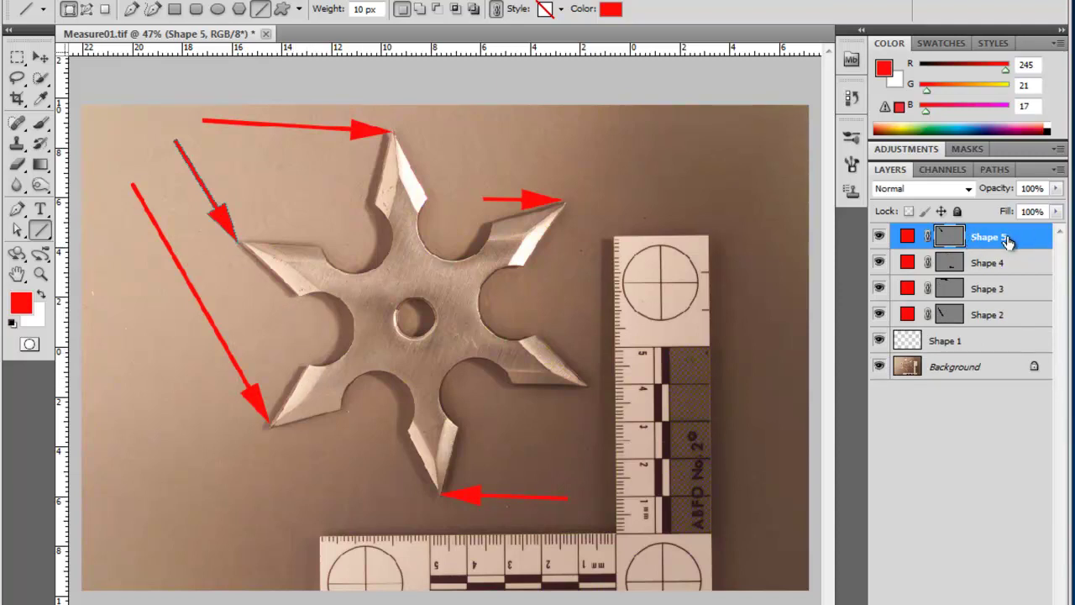
{"action": "left_click", "coordinate": [1030, 320], "text": "shift"}
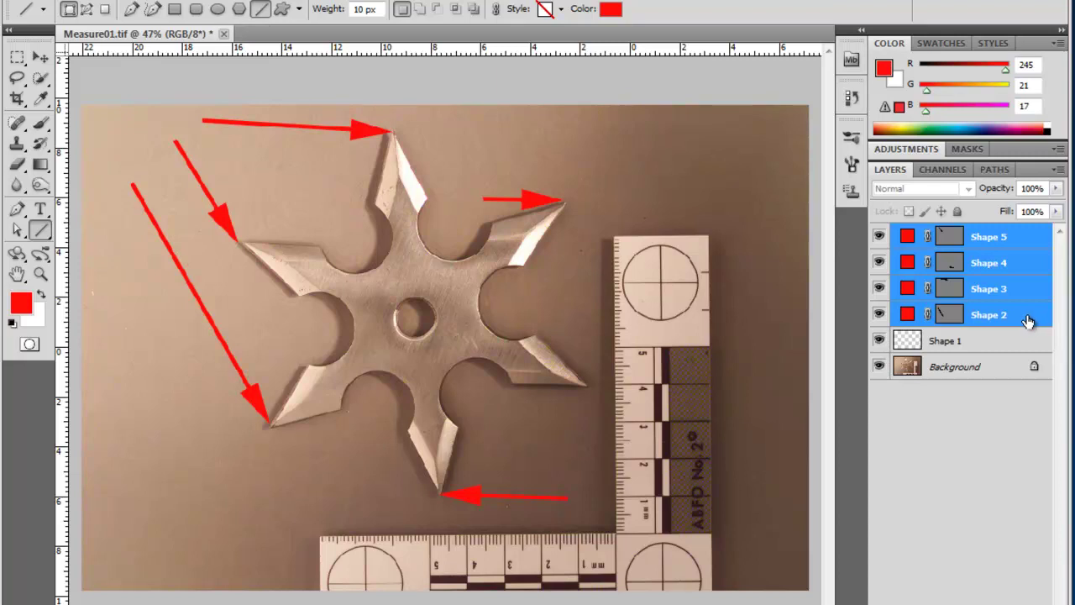
{"action": "right_click", "coordinate": [1028, 260]}
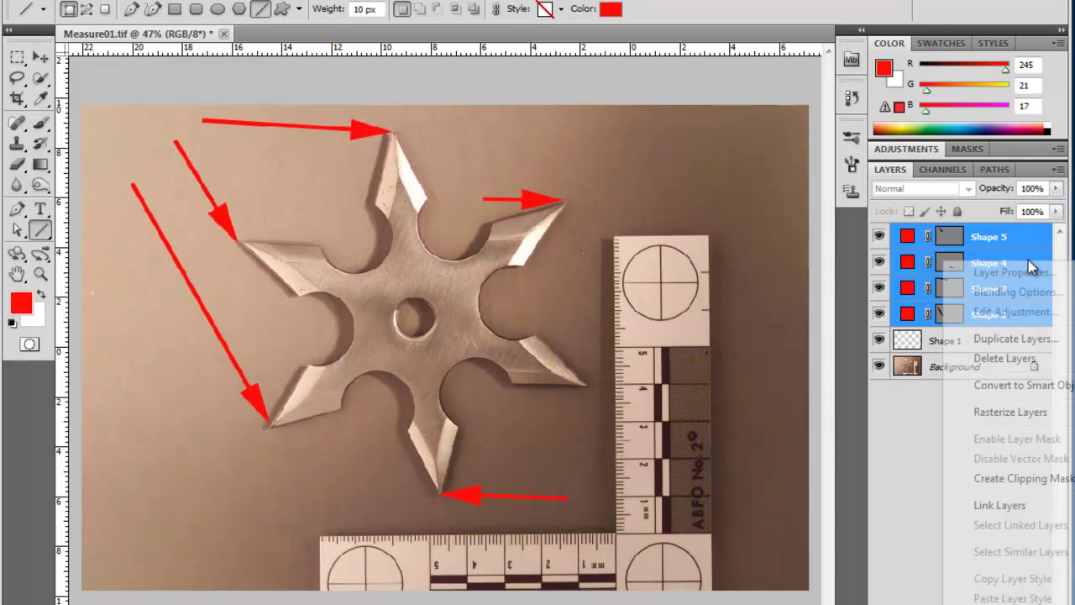
{"action": "left_click", "coordinate": [1010, 412]}
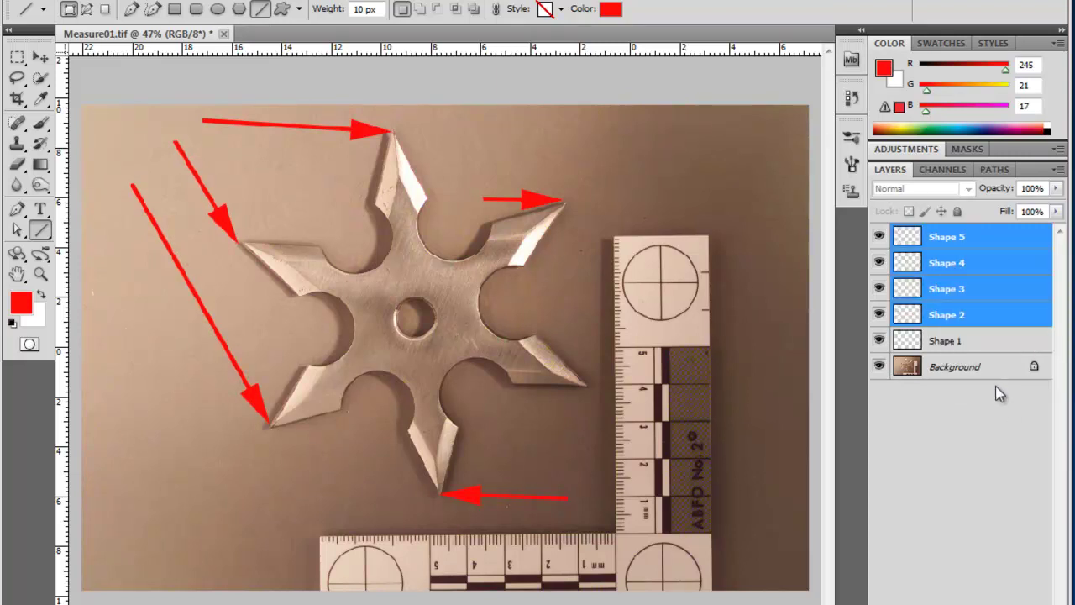
Select the Shape 5 layer and shift its arrow slightly to the right with the Move tool
{"action": "left_click", "coordinate": [1012, 291]}
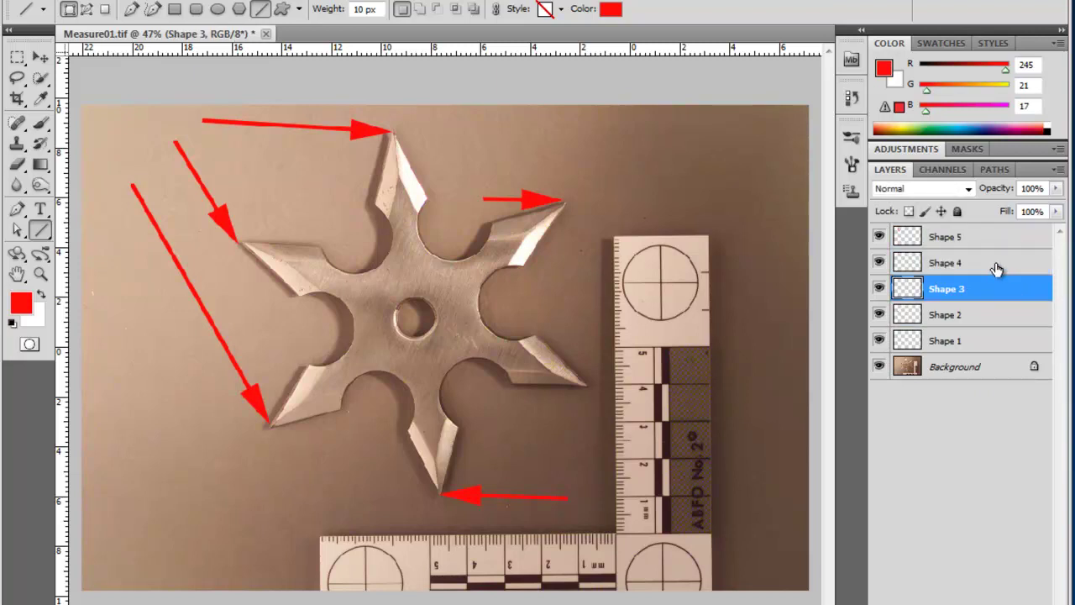
{"action": "left_click", "coordinate": [996, 265]}
{"action": "left_click", "coordinate": [996, 242]}
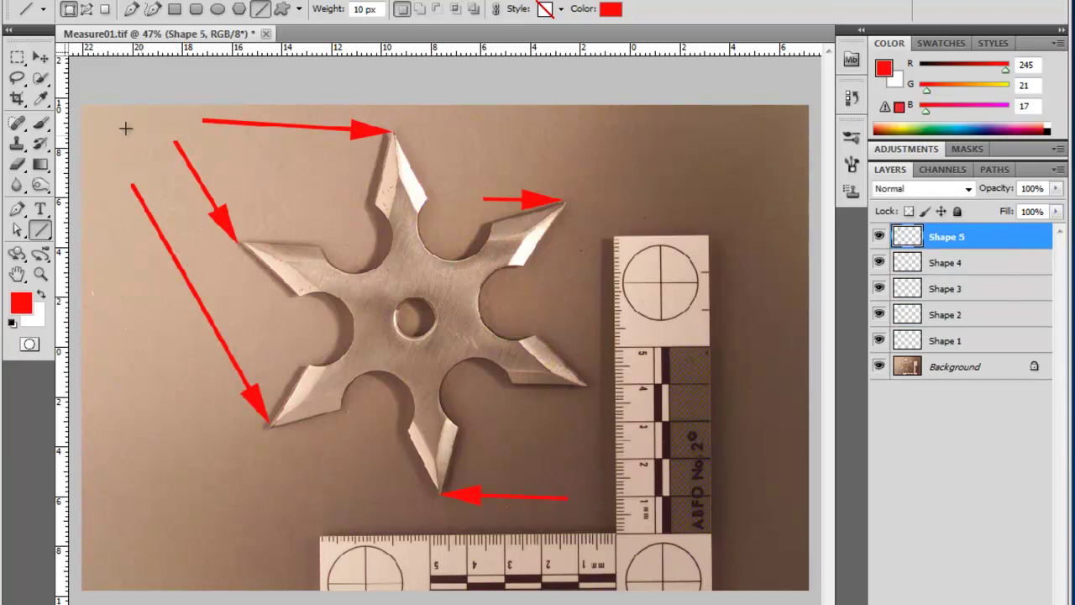
{"action": "left_click", "coordinate": [39, 57]}
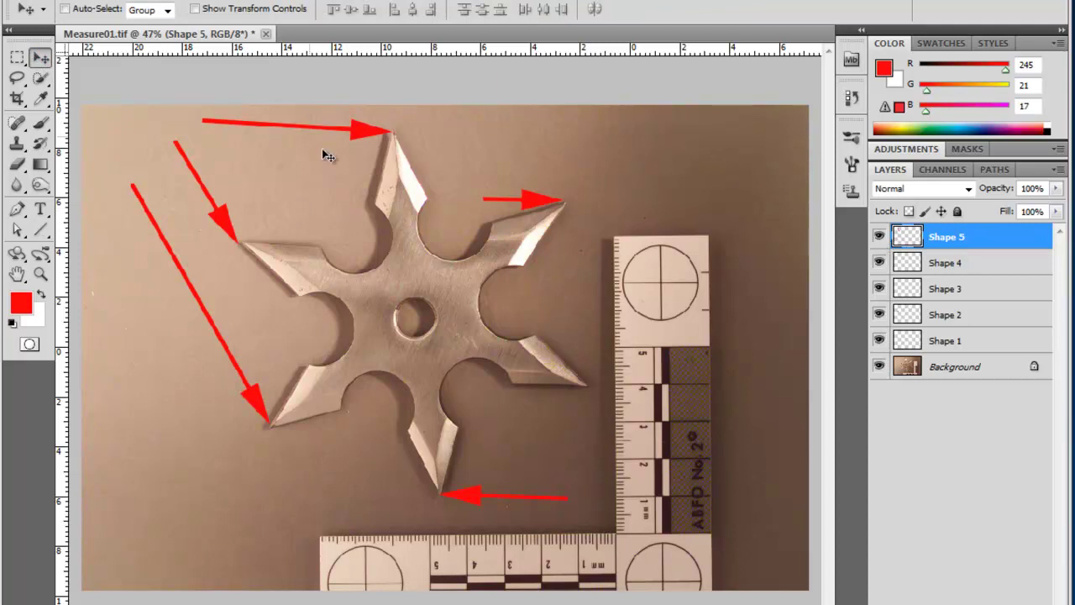
{"action": "mouse_move", "coordinate": [338, 130]}
{"action": "left_mouse_down"}
{"action": "mouse_move", "coordinate": [302, 134]}
{"action": "mouse_move", "coordinate": [326, 135]}
{"action": "mouse_move", "coordinate": [333, 121]}
{"action": "mouse_move", "coordinate": [342, 129]}
{"action": "left_mouse_up"}
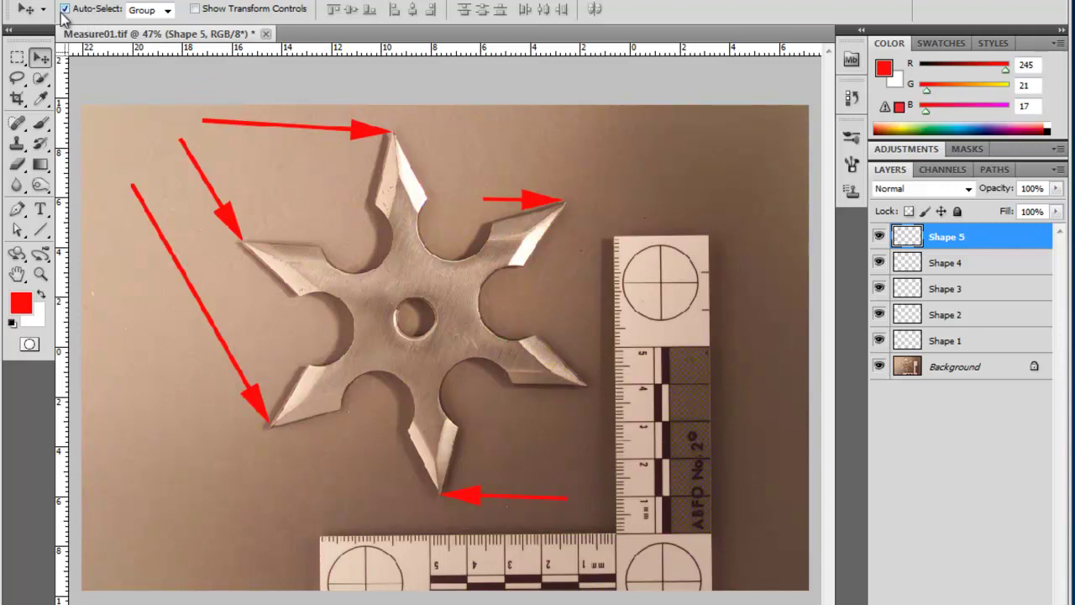
Set Auto-Select to Layer, shift the lower-left arrow slightly, and move the short arrow beside the top point and the top arrow toward the photo's upper right
{"action": "left_click", "coordinate": [170, 11]}
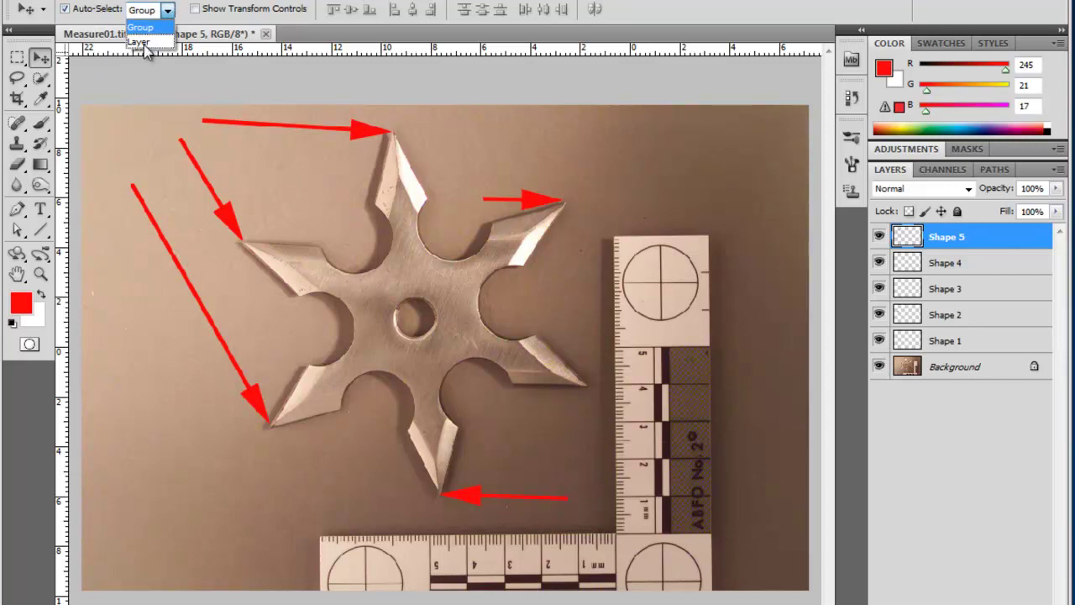
{"action": "left_click", "coordinate": [142, 44]}
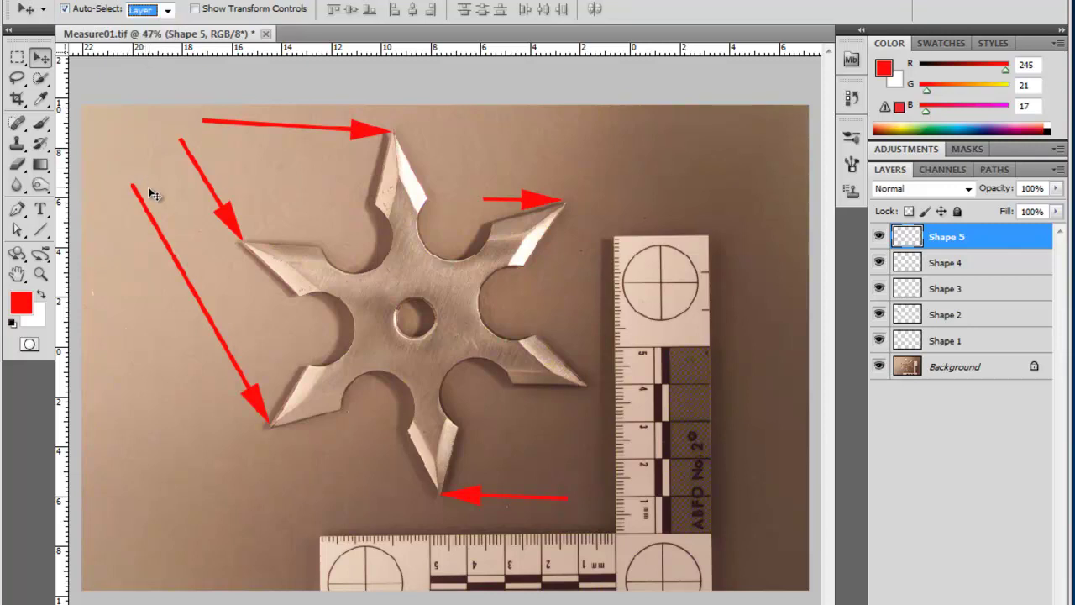
{"action": "mouse_move", "coordinate": [243, 380]}
{"action": "left_mouse_down"}
{"action": "mouse_move", "coordinate": [222, 430]}
{"action": "mouse_move", "coordinate": [229, 366]}
{"action": "mouse_move", "coordinate": [243, 386]}
{"action": "left_mouse_up"}
{"action": "left_click_drag", "start_coordinate": [523, 198], "coordinate": [337, 216]}
{"action": "left_click_drag", "start_coordinate": [363, 137], "coordinate": [636, 151]}
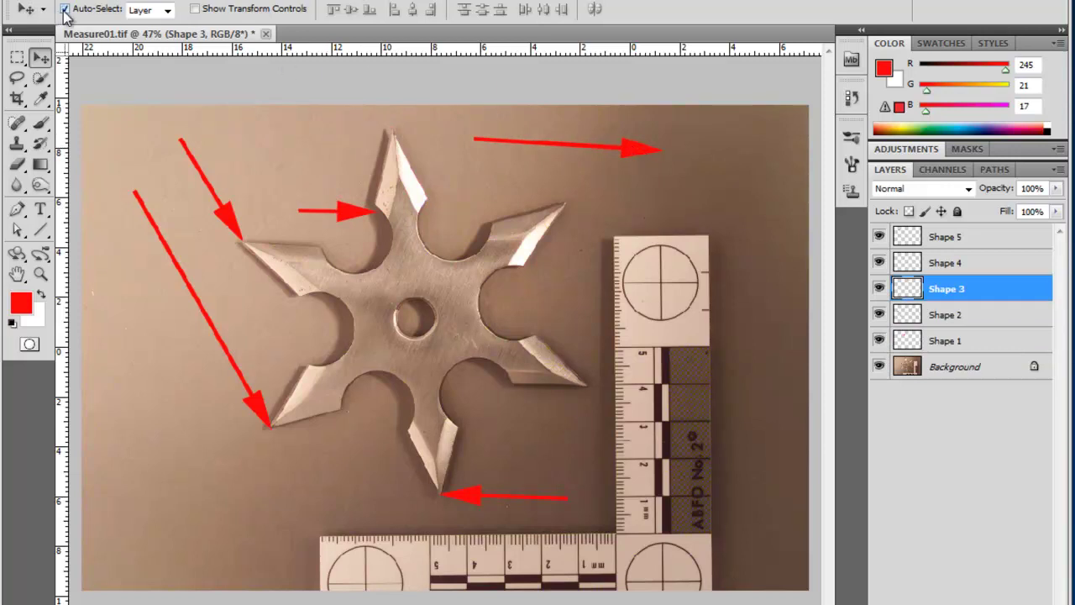
Turn off Auto-Select and hide and show the arrow layers one by one to identify which layer holds each arrow
{"action": "left_click", "coordinate": [65, 9]}
{"action": "left_click", "coordinate": [878, 314]}
{"action": "left_click", "coordinate": [878, 314]}
{"action": "left_click", "coordinate": [878, 288]}
{"action": "left_click", "coordinate": [878, 288]}
{"action": "left_click", "coordinate": [879, 262]}
{"action": "mouse_move", "coordinate": [539, 498]}
{"action": "left_mouse_down"}
{"action": "mouse_move", "coordinate": [559, 477]}
{"action": "mouse_move", "coordinate": [543, 505]}
{"action": "left_mouse_up"}
{"action": "left_click", "coordinate": [879, 340]}
{"action": "left_click", "coordinate": [878, 340]}
{"action": "left_click", "coordinate": [879, 236]}
{"action": "left_click", "coordinate": [878, 236]}
{"action": "left_click", "coordinate": [879, 263]}
{"action": "key", "text": "shift+Up"}
{"action": "key", "text": "shift+Up"}
{"action": "key", "text": "shift+Up"}
{"action": "key", "text": "shift+Down"}
{"action": "key", "text": "shift+Down"}
{"action": "key", "text": "shift+Down"}
Identify the bottom arrow's layer by toggling layer visibility, select Shape 4 and nudge its arrow slightly at the bottom tip
{"action": "left_click", "coordinate": [878, 315]}
{"action": "left_click", "coordinate": [878, 315]}
{"action": "left_click", "coordinate": [879, 288]}
{"action": "left_click", "coordinate": [879, 288]}
{"action": "left_click", "coordinate": [879, 263]}
{"action": "left_click", "coordinate": [976, 264]}
{"action": "key", "text": "shift+Right"}
{"action": "key", "text": "shift+Right"}
{"action": "key", "text": "shift+Right"}
{"action": "key", "text": "shift+Right"}
{"action": "key", "text": "shift+Up"}
{"action": "key", "text": "shift+Up"}
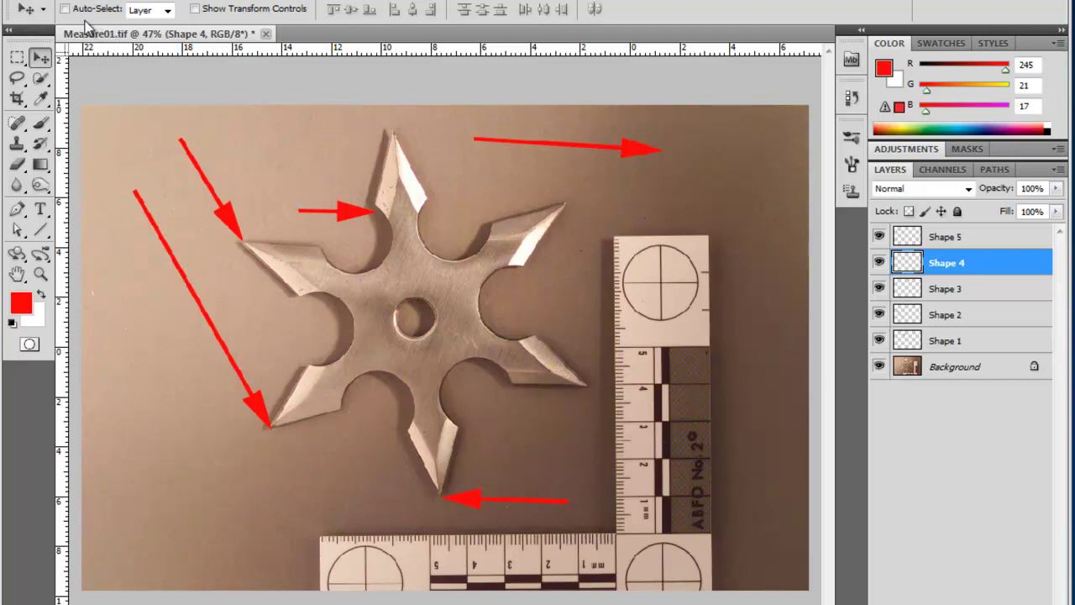
Re-enable Auto-Select and move the short arrow to the top tip, the Shape 3 arrow below the lower-left tip and the Shape 2 arrow to the photo's upper-right corner
{"action": "left_click", "coordinate": [90, 10]}
{"action": "left_click_drag", "start_coordinate": [361, 212], "coordinate": [367, 132]}
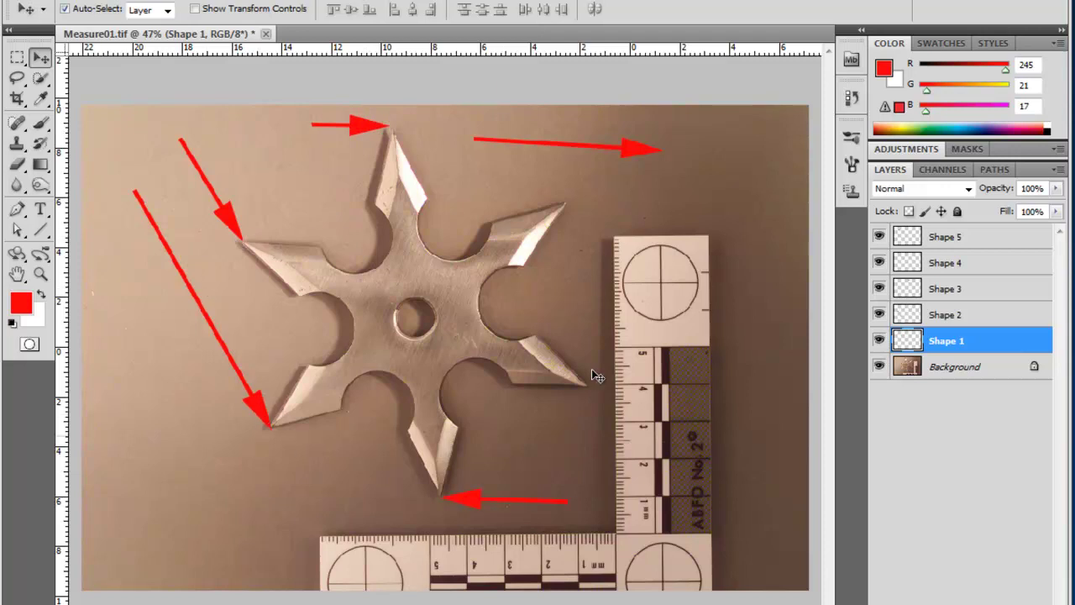
{"action": "left_click_drag", "start_coordinate": [634, 149], "coordinate": [290, 467]}
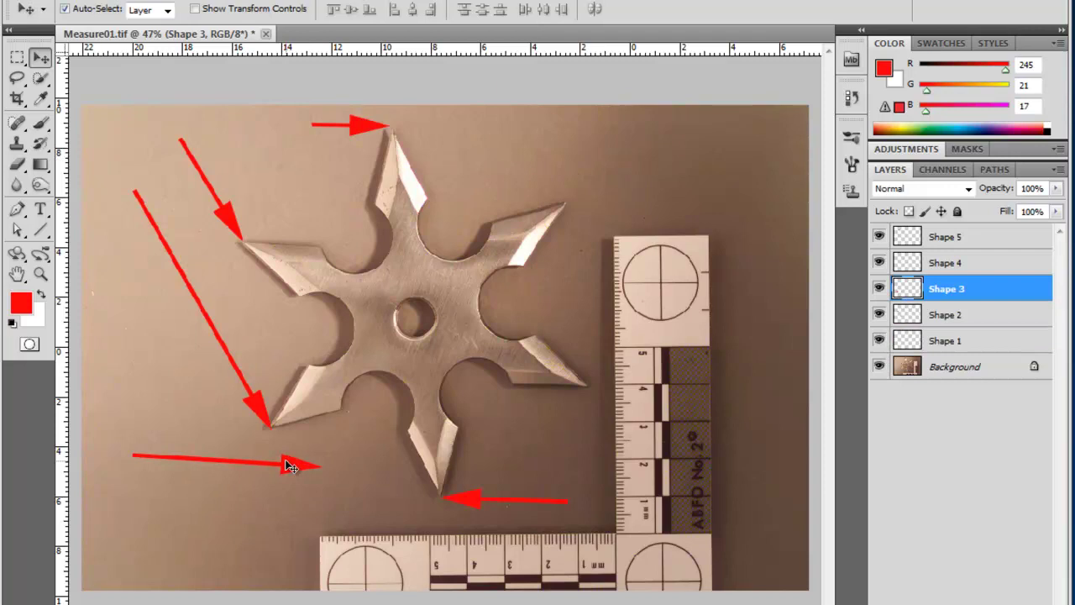
{"action": "left_click_drag", "start_coordinate": [259, 412], "coordinate": [744, 240]}
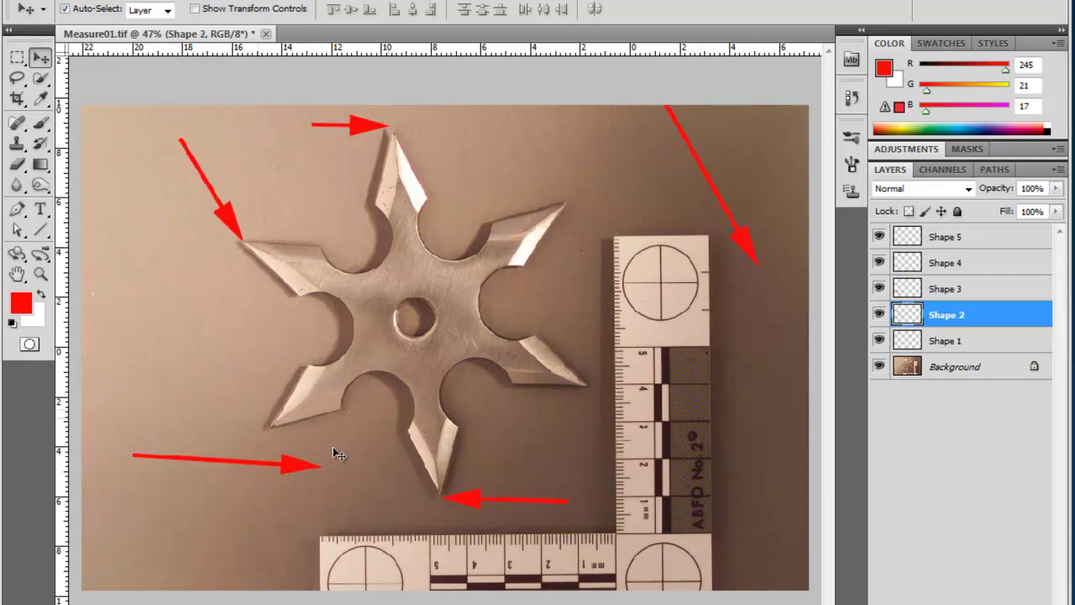
{"action": "left_click_drag", "start_coordinate": [298, 466], "coordinate": [281, 445]}
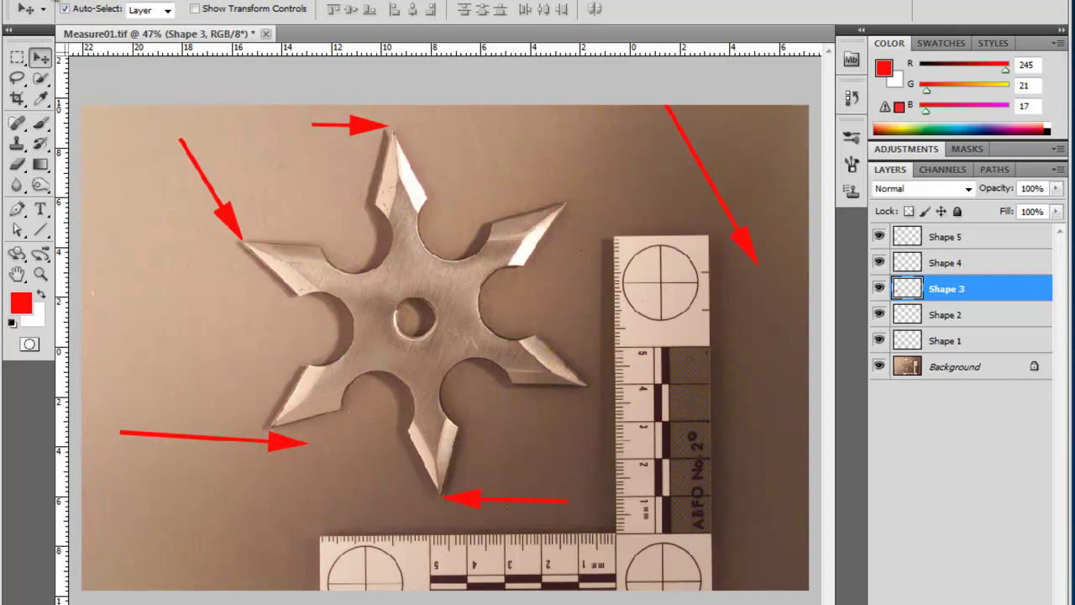
Rotate the Shape 3 arrow to about -51° and place its arrowhead at the star's lower-left tip
{"action": "left_click", "coordinate": [52, 0]}
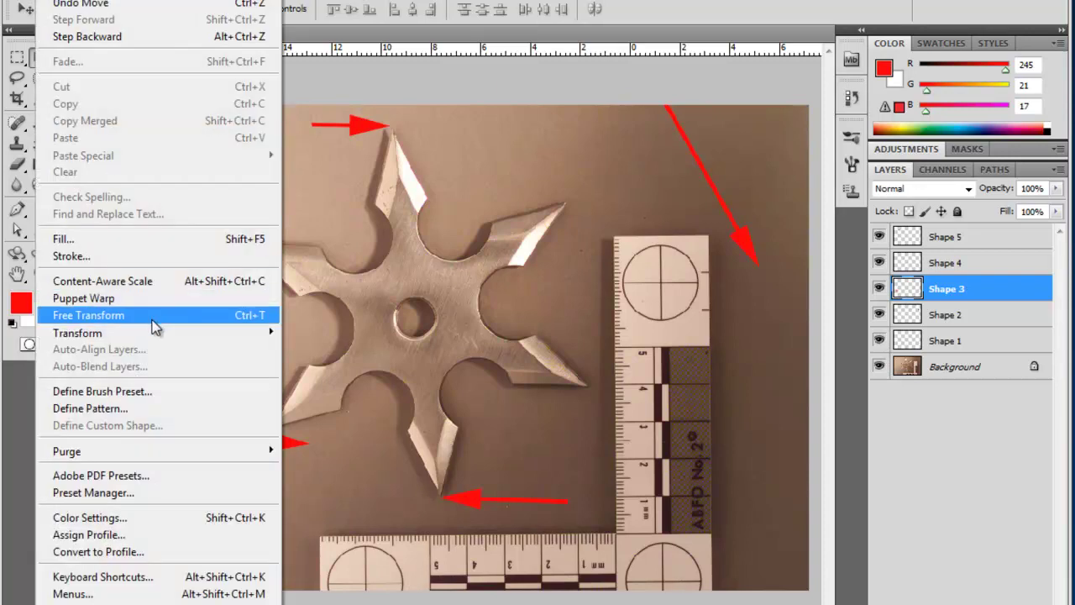
{"action": "mouse_move", "coordinate": [151, 336]}
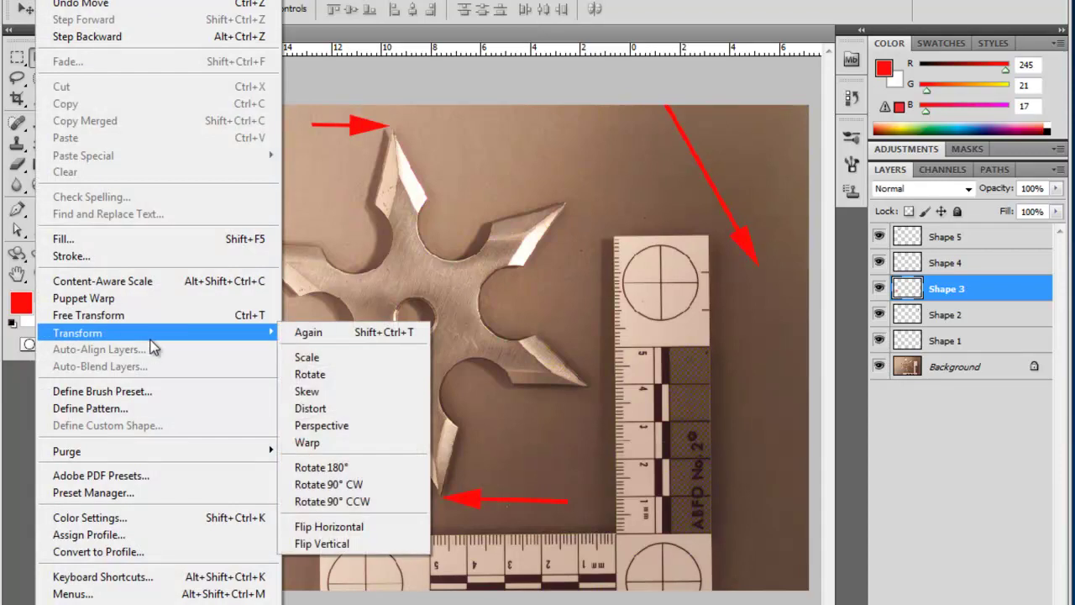
{"action": "left_click", "coordinate": [334, 374]}
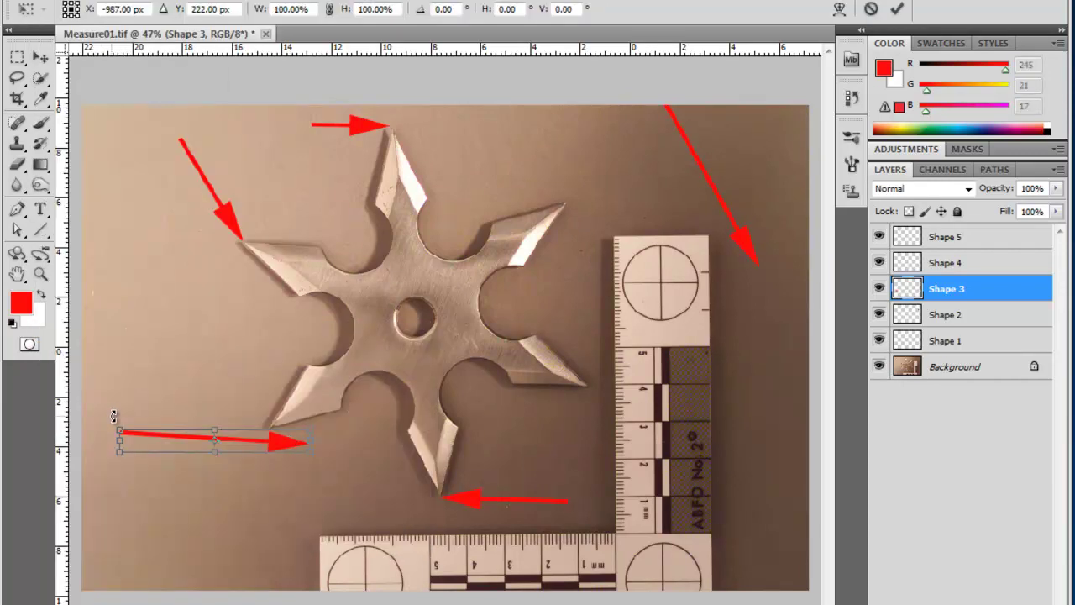
{"action": "left_click_drag", "start_coordinate": [113, 415], "coordinate": [195, 369]}
{"action": "left_click_drag", "start_coordinate": [247, 498], "coordinate": [259, 401]}
{"action": "left_click_drag", "start_coordinate": [157, 265], "coordinate": [148, 388]}
{"action": "left_click_drag", "start_coordinate": [192, 351], "coordinate": [173, 439]}
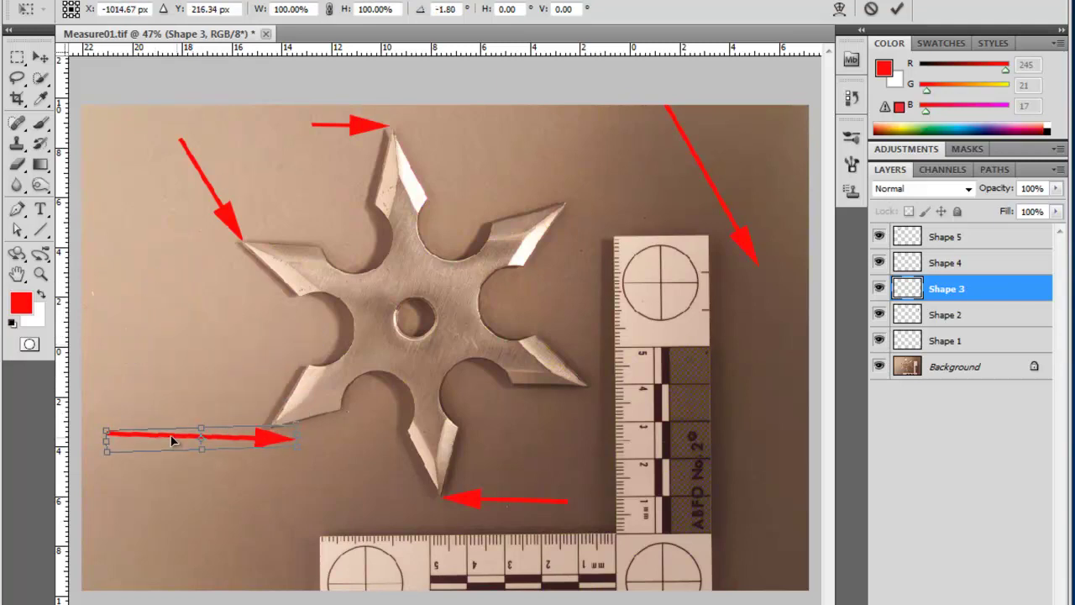
{"action": "left_click_drag", "start_coordinate": [100, 462], "coordinate": [195, 521]}
{"action": "left_click_drag", "start_coordinate": [239, 405], "coordinate": [252, 450]}
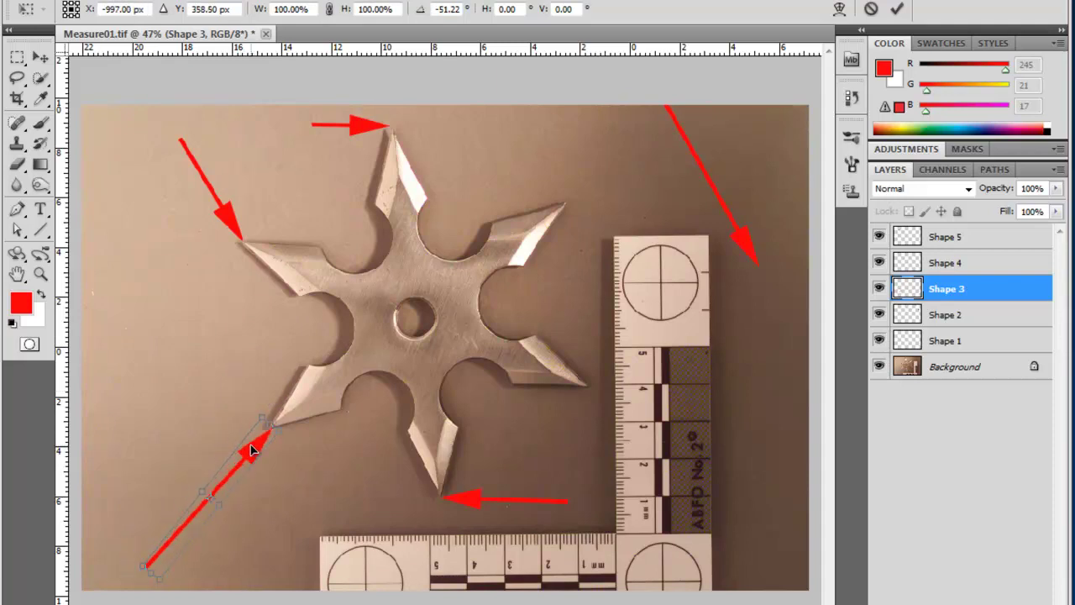
Rotate the Shape 3 arrow to -12°, apply the transform and position its arrowhead just left of the star's bottom tip
{"action": "left_click_drag", "start_coordinate": [168, 493], "coordinate": [168, 460]}
{"action": "left_click_drag", "start_coordinate": [256, 495], "coordinate": [386, 508]}
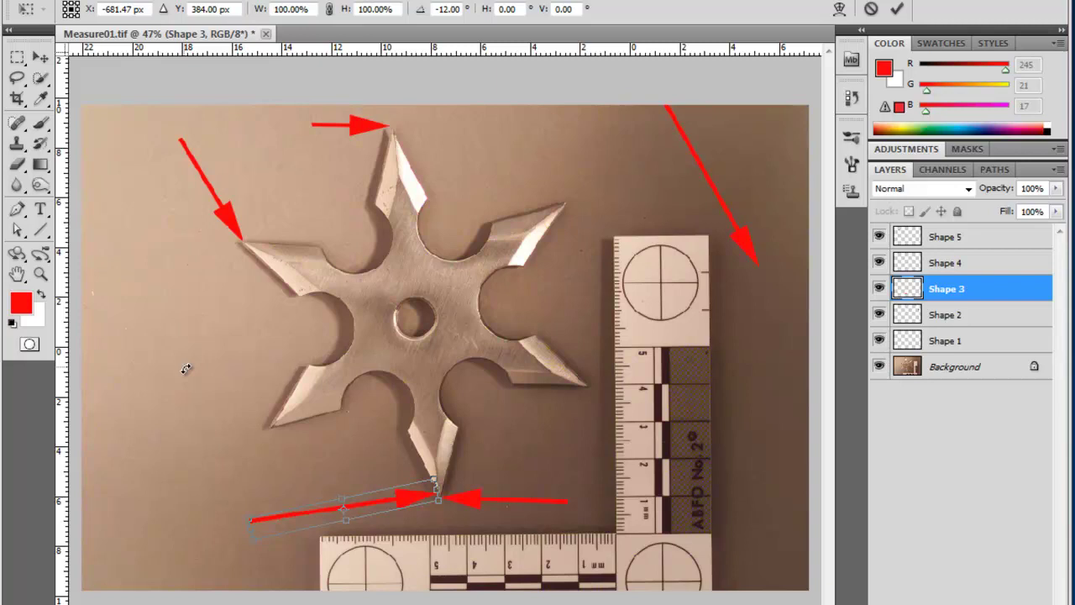
{"action": "key", "text": "Return"}
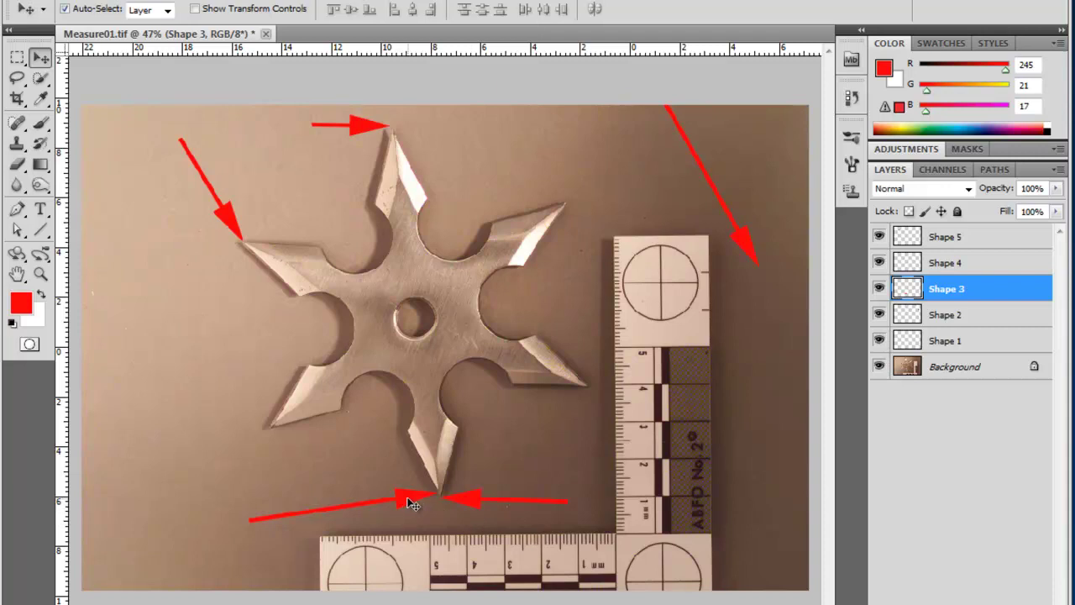
{"action": "left_click_drag", "start_coordinate": [406, 500], "coordinate": [394, 504]}
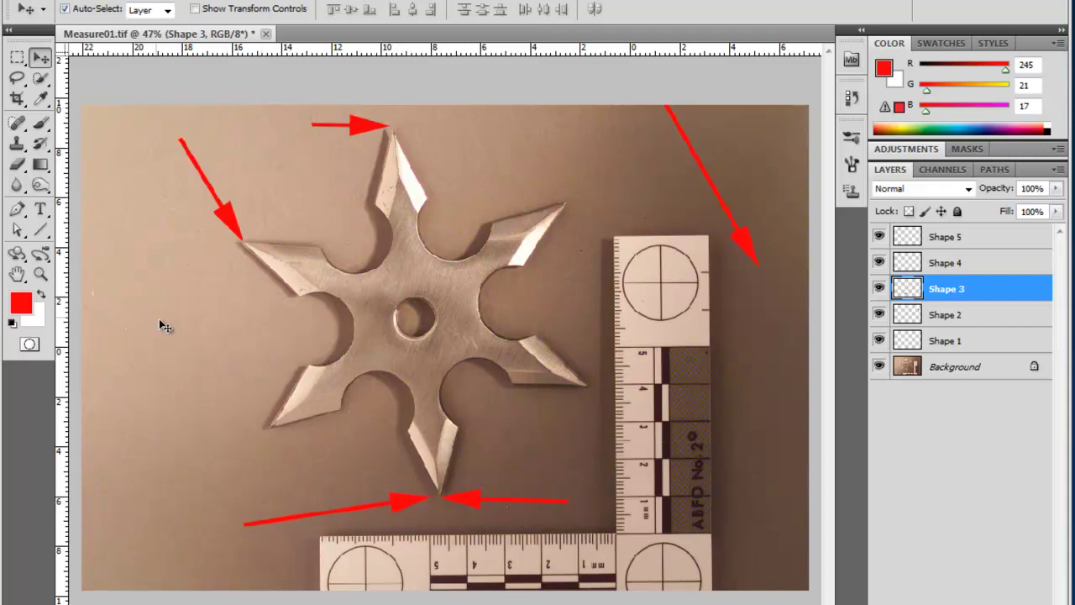
Free Transform the Shape 5 arrow to a flatter angle with its arrowhead at the star's upper-left tip, and apply it
{"action": "left_click", "coordinate": [232, 224]}
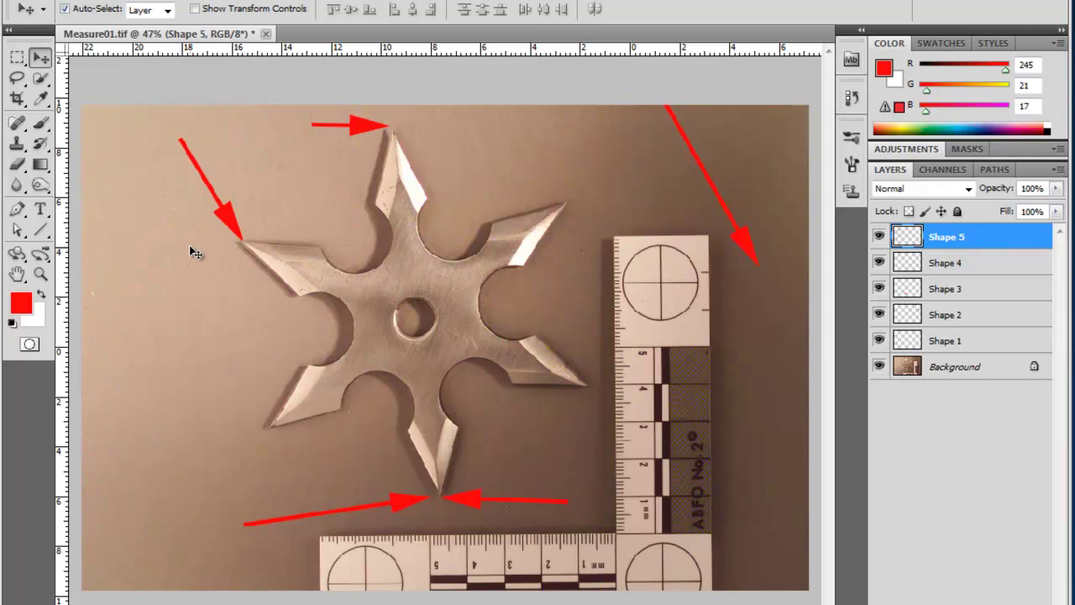
{"action": "left_click", "coordinate": [56, 0]}
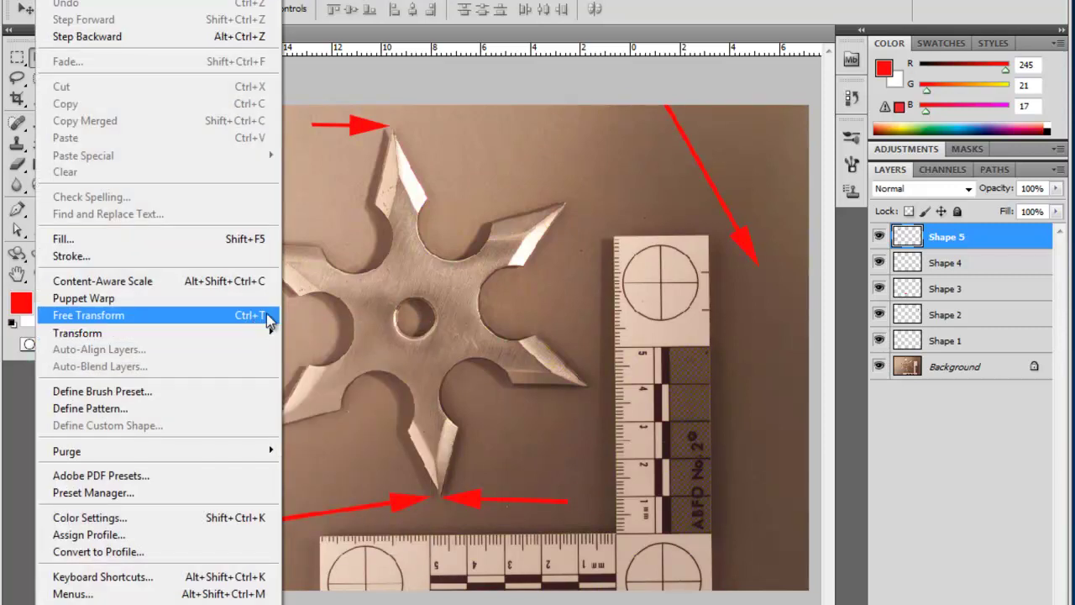
{"action": "left_click", "coordinate": [88, 315]}
{"action": "left_click_drag", "start_coordinate": [143, 113], "coordinate": [109, 191]}
{"action": "left_click_drag", "start_coordinate": [236, 200], "coordinate": [217, 235]}
{"action": "key", "text": "Return"}
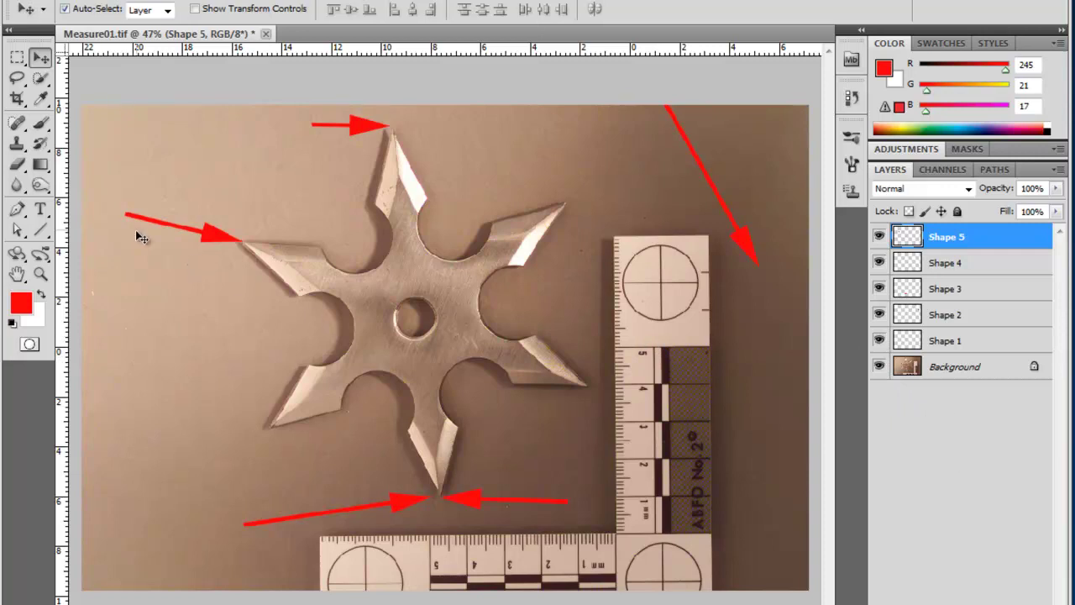
Add the red text "Label 1" in the lower-left area of the photo using Myriad Pro Bold 24 pt
{"action": "left_click", "coordinate": [42, 209]}
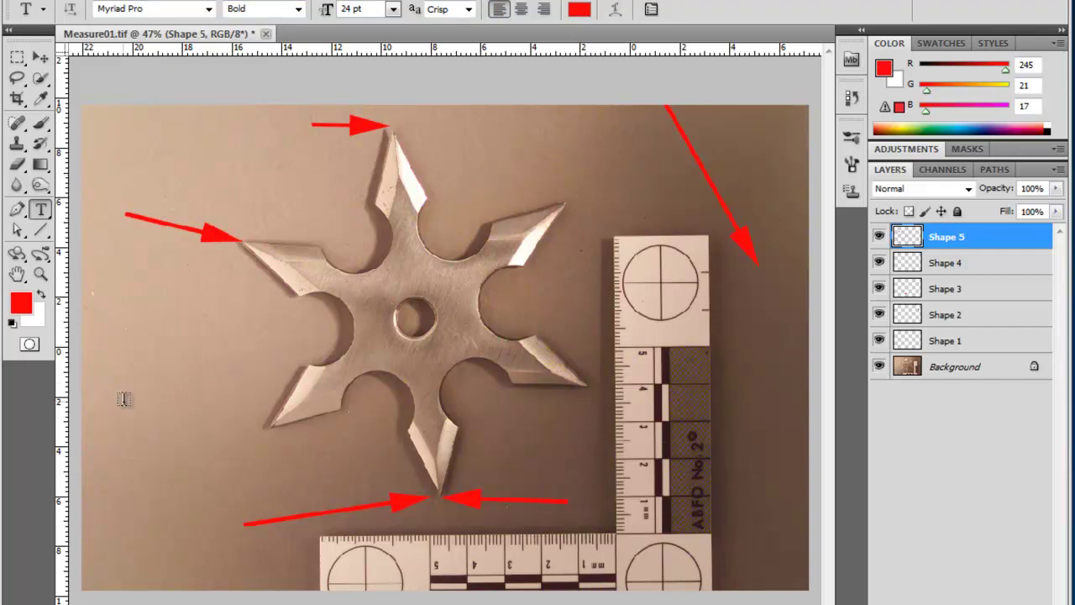
{"action": "left_click", "coordinate": [108, 479]}
{"action": "type", "text": "OL"}
{"action": "key", "text": "BackSpace"}
{"action": "key", "text": "BackSpace"}
{"action": "key", "text": "BackSpace"}
{"action": "type", "text": "Label 1"}
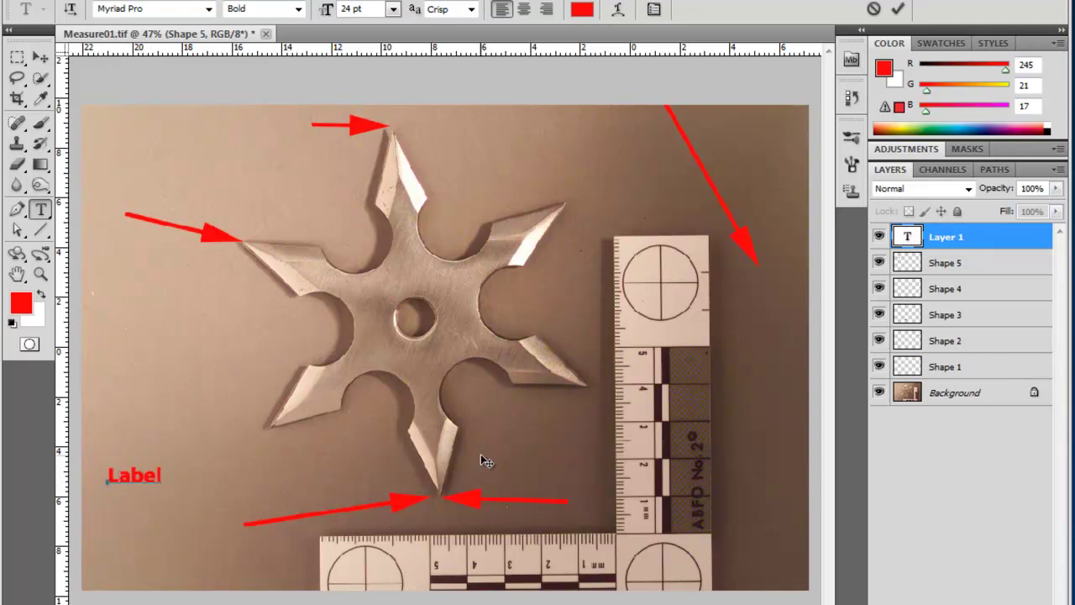
Move Label 1 to the tail of the bottom-left arrow and copy it beside the top, upper-left and bottom-right arrows
{"action": "left_click", "coordinate": [40, 56]}
{"action": "left_click_drag", "start_coordinate": [139, 480], "coordinate": [181, 532]}
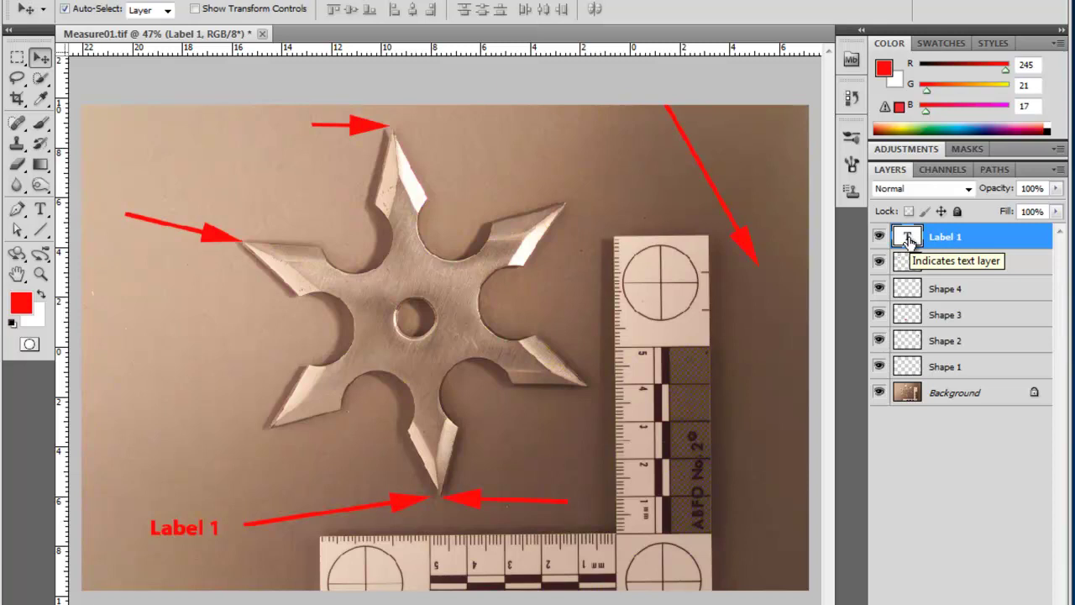
{"action": "left_click_drag", "start_coordinate": [203, 547], "coordinate": [208, 524]}
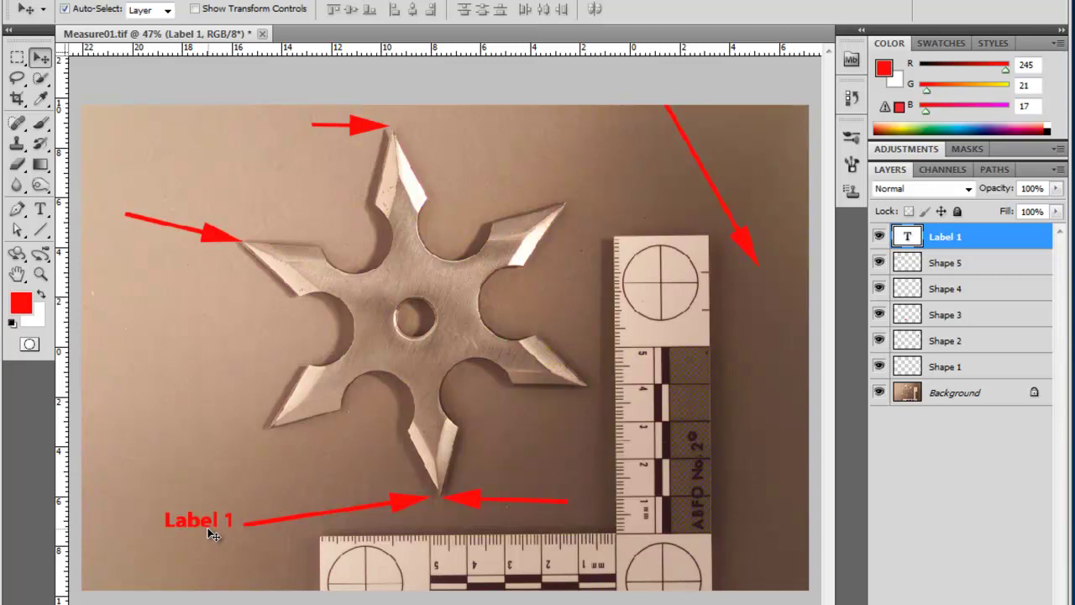
{"action": "left_click_drag", "start_coordinate": [213, 535], "coordinate": [125, 250]}
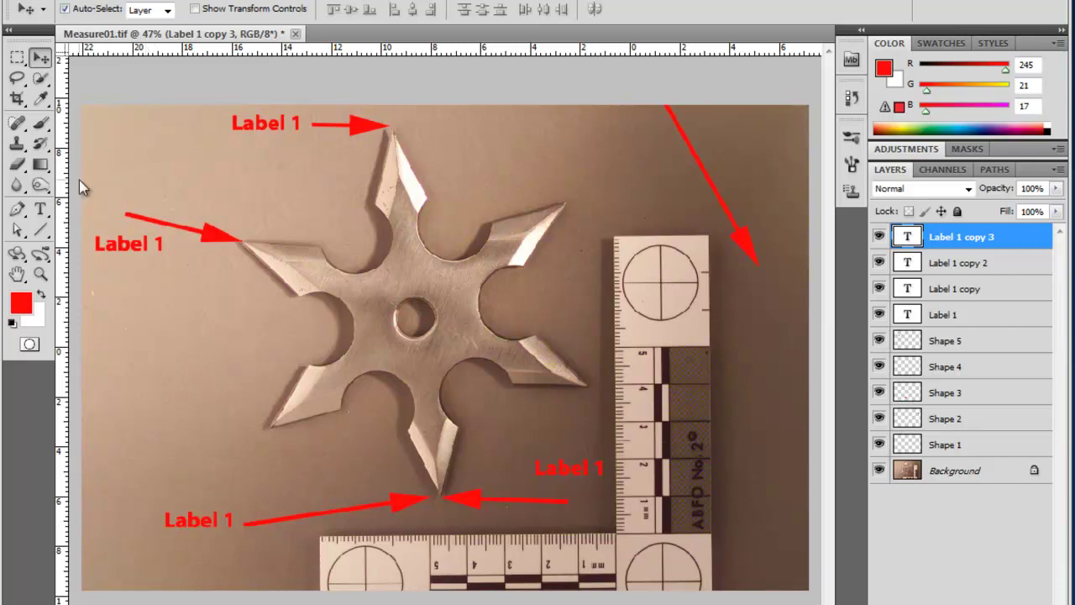
Change the text beside the top arrow to "Label 2"
{"action": "left_click", "coordinate": [40, 209]}
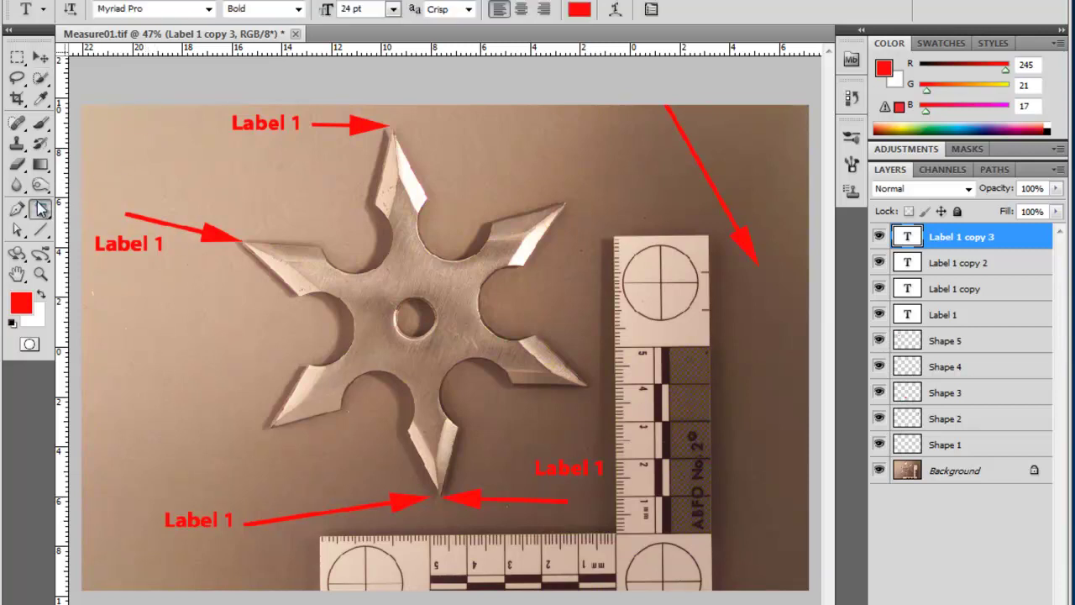
{"action": "double_click", "coordinate": [252, 124]}
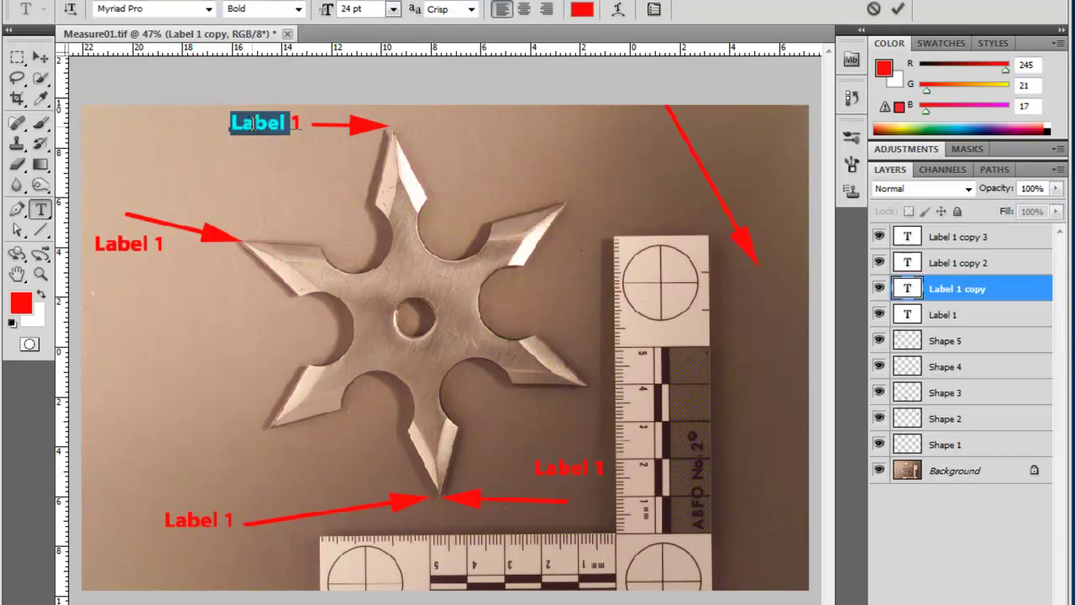
{"action": "left_click", "coordinate": [295, 123]}
{"action": "double_click", "coordinate": [295, 123]}
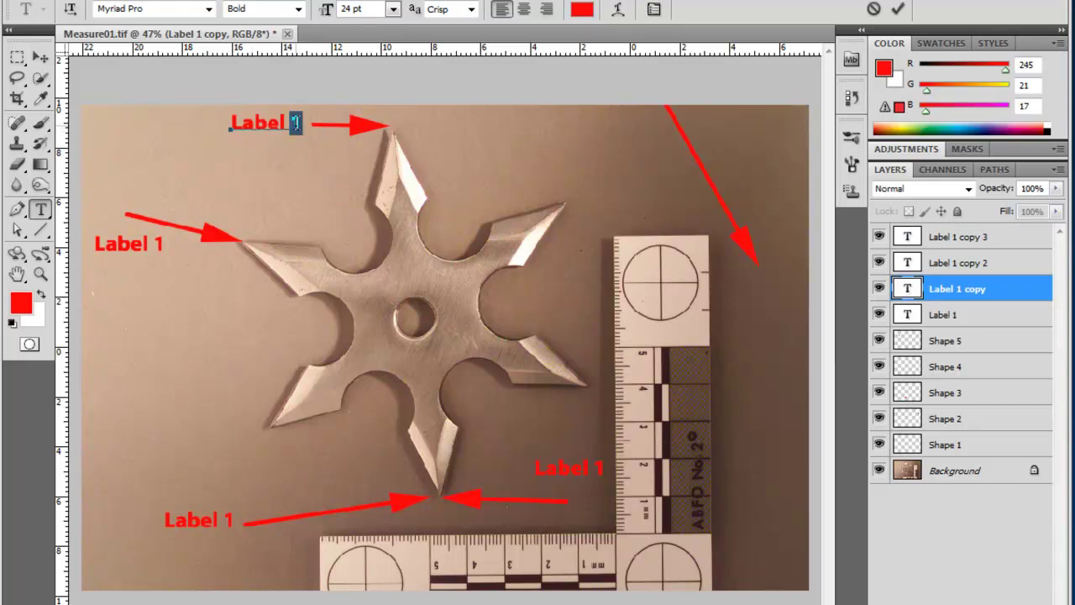
{"action": "type", "text": "2"}
{"action": "key", "text": "ctrl+Return"}
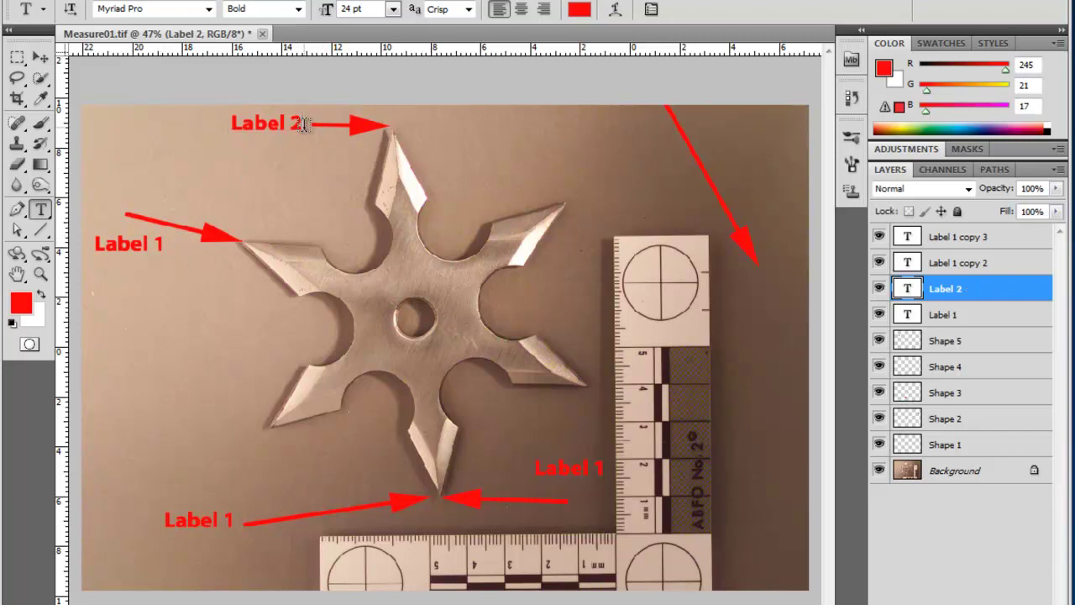
Change the text beside the upper-left arrow to "Label 3" and the text beside the bottom-right arrow to "Label 4"
{"action": "double_click", "coordinate": [159, 243]}
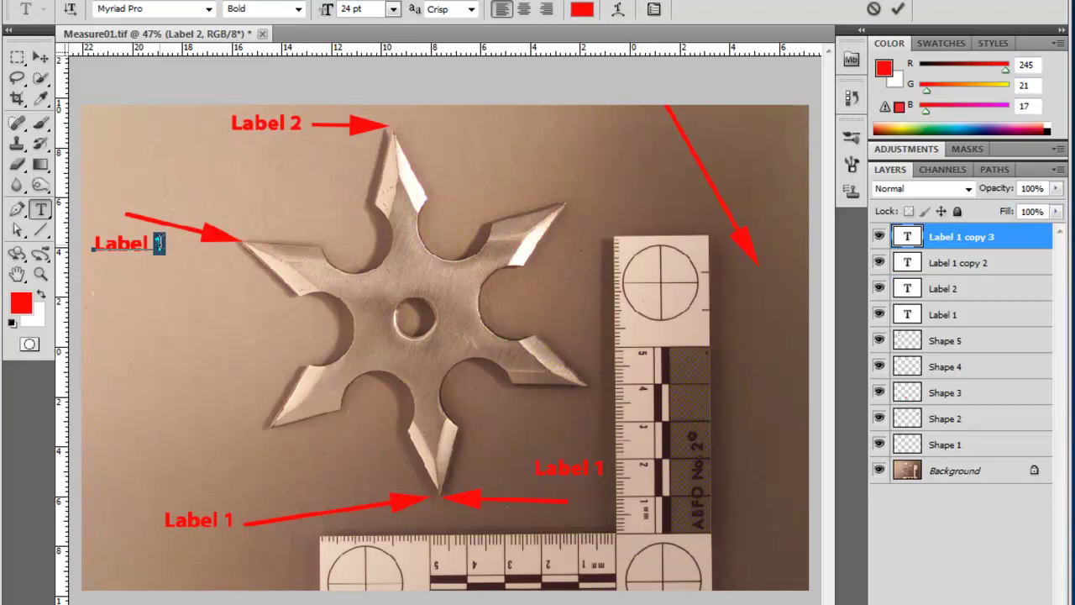
{"action": "type", "text": "3"}
{"action": "key", "text": "ctrl+Return"}
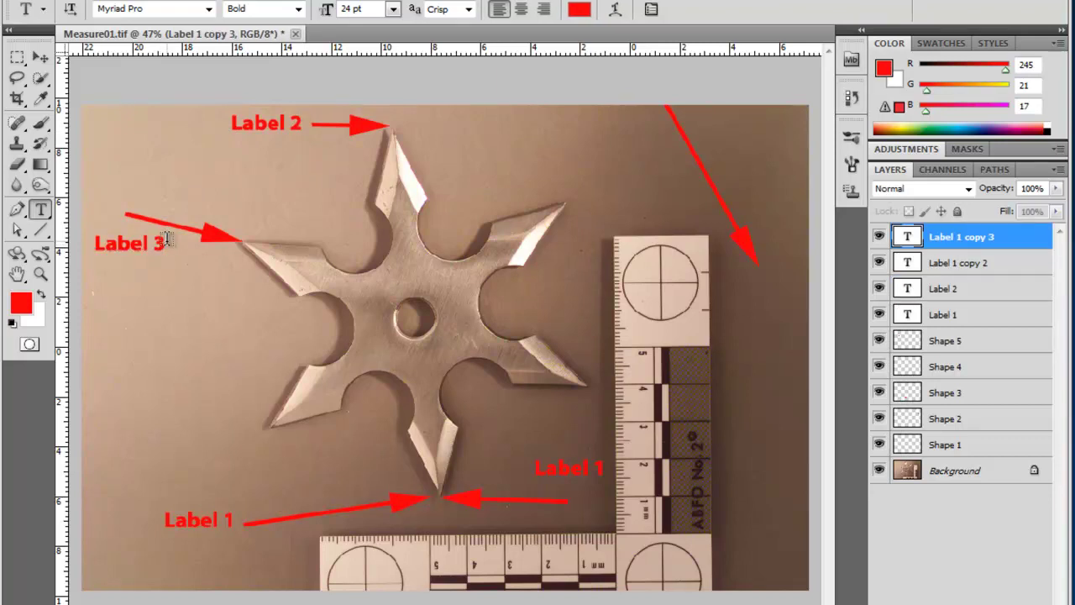
{"action": "double_click", "coordinate": [597, 468]}
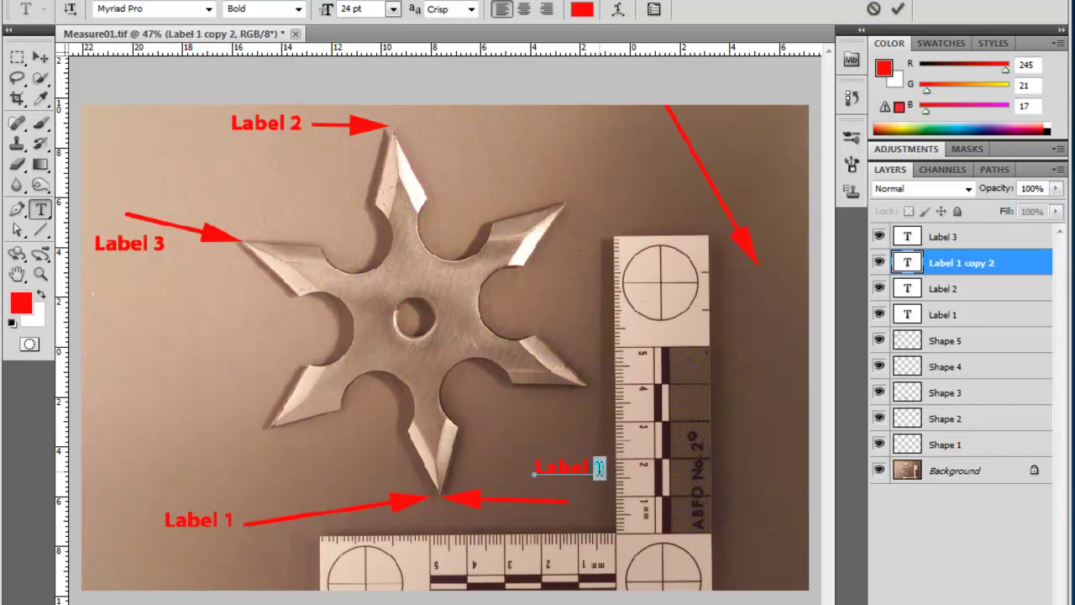
{"action": "type", "text": "4"}
{"action": "key", "text": "ctrl+Return"}
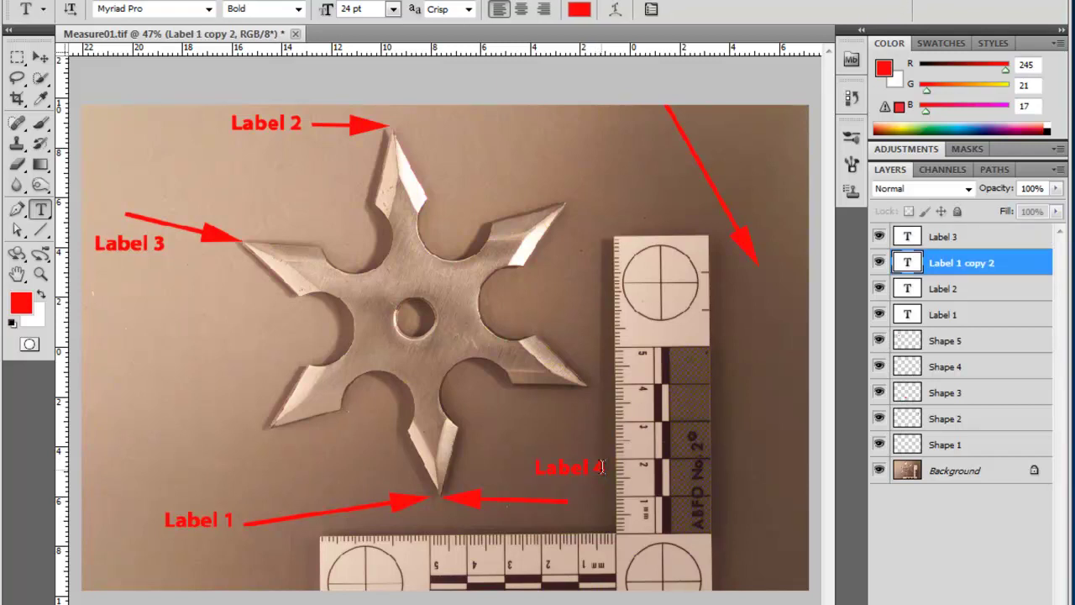
Move Label 3 above the tail of the upper-left arrow and Label 4 just above the bottom-right arrow
{"action": "left_click", "coordinate": [42, 59]}
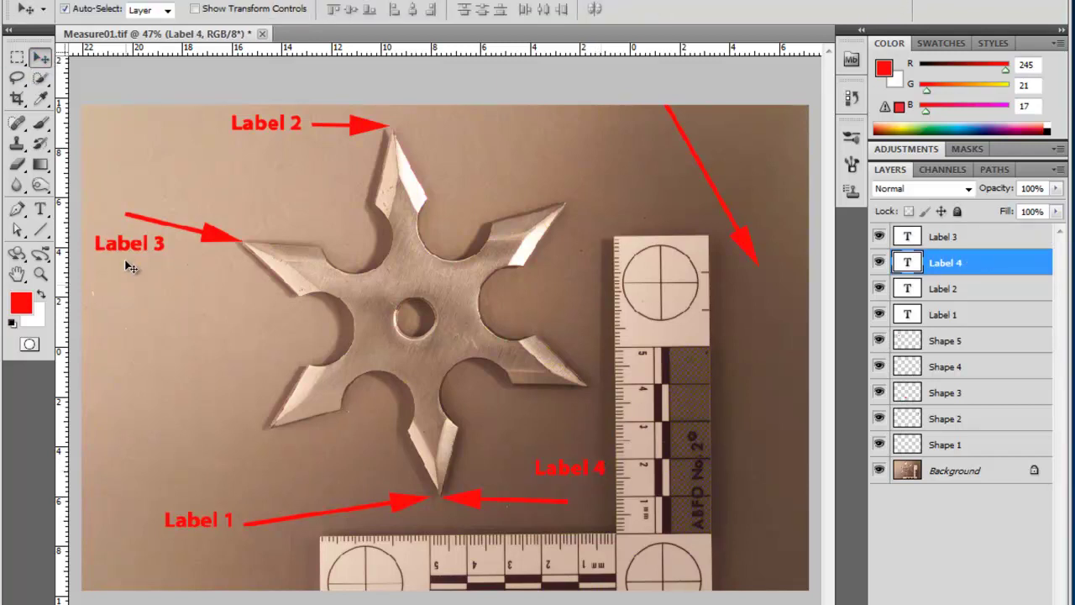
{"action": "left_click_drag", "start_coordinate": [139, 248], "coordinate": [139, 197]}
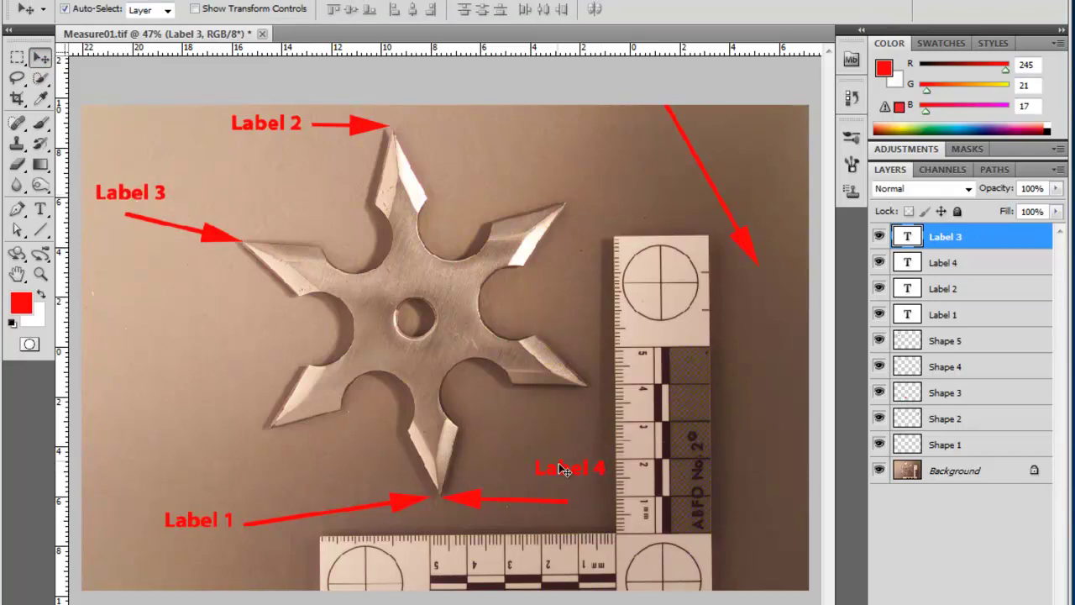
{"action": "left_click_drag", "start_coordinate": [574, 473], "coordinate": [556, 486]}
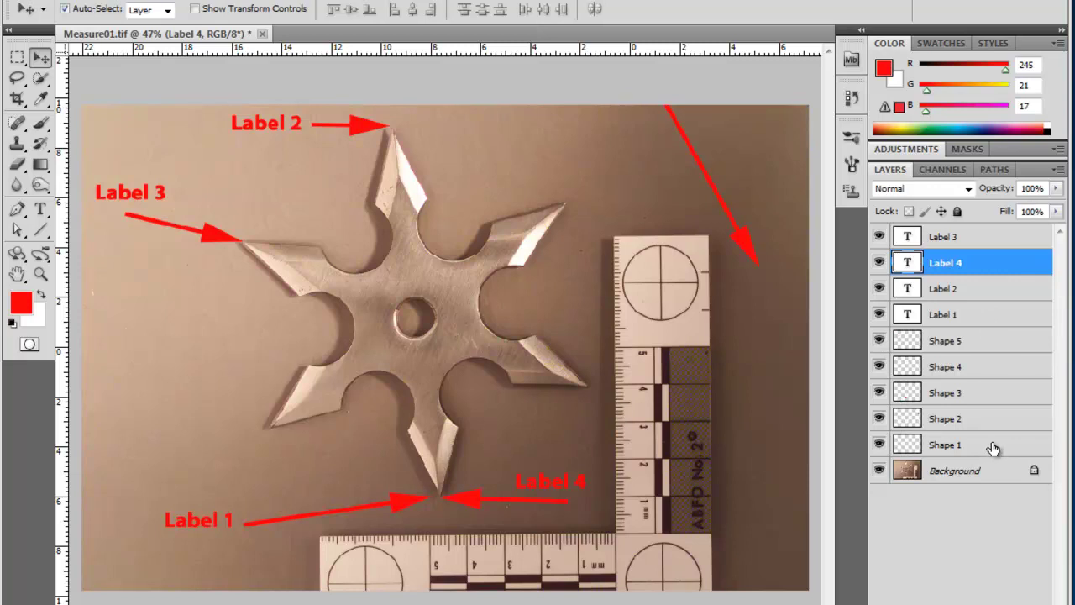
Select the Shape 5 through Shape 1 layers together and check whether Rasterize Layers is available for them
{"action": "left_click", "coordinate": [999, 341]}
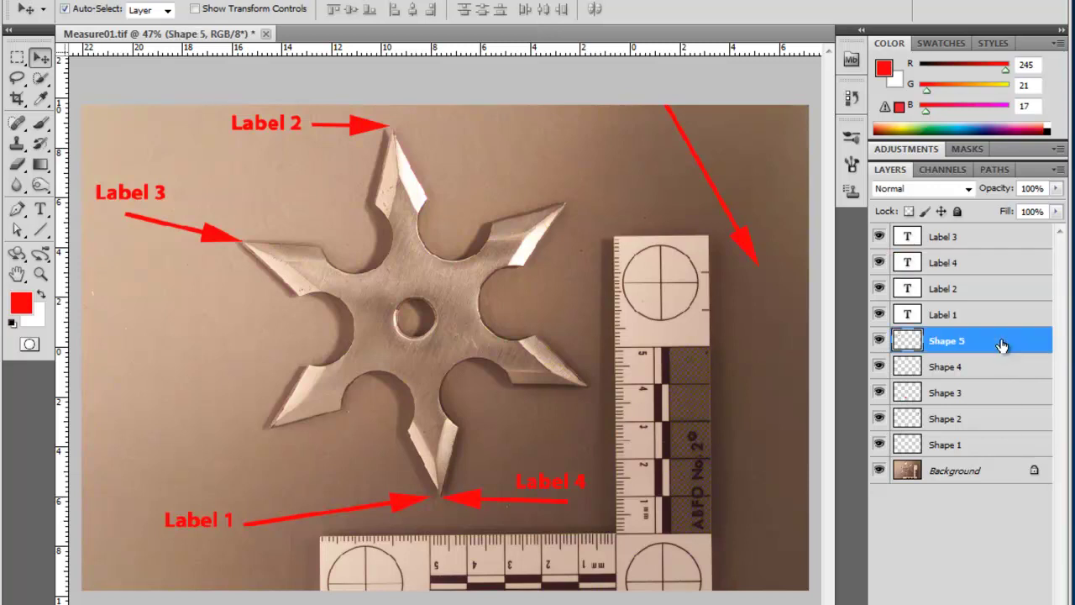
{"action": "left_click", "coordinate": [987, 450], "text": "shift"}
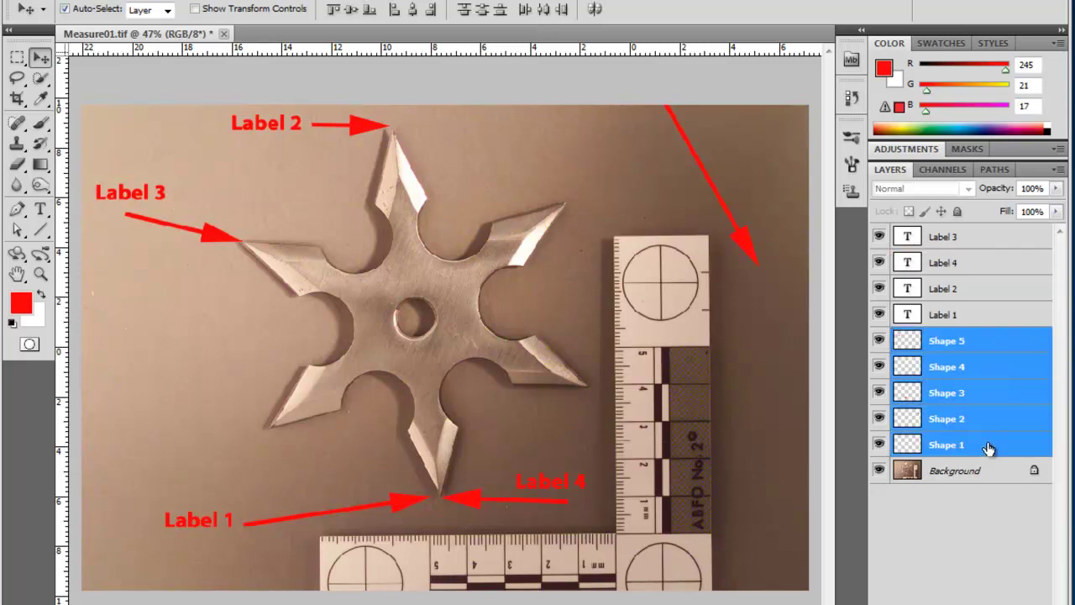
{"action": "right_click", "coordinate": [988, 450]}
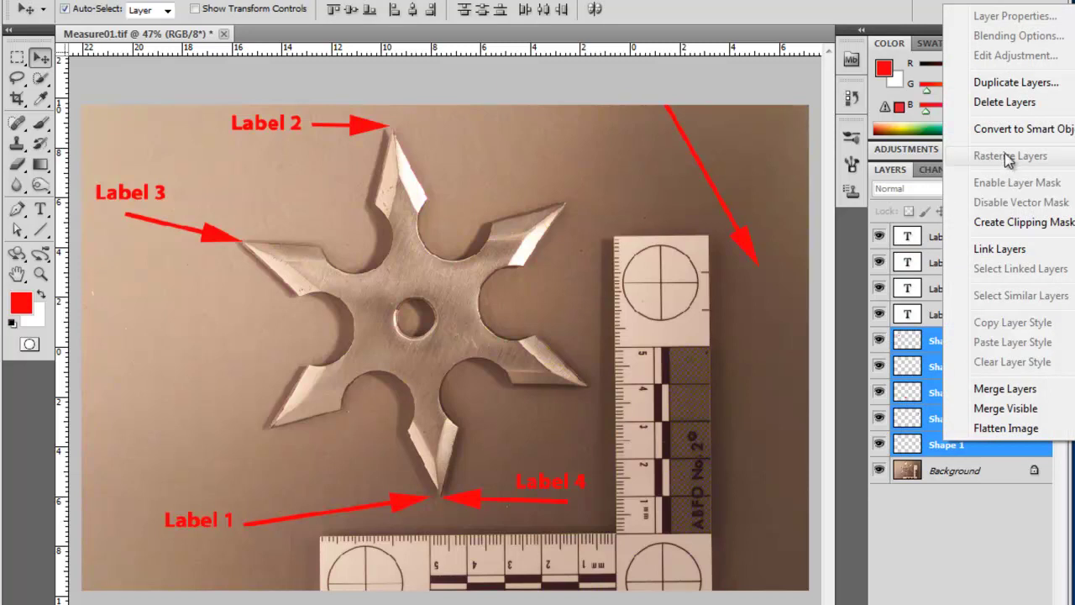
{"action": "left_click", "coordinate": [952, 531]}
{"action": "left_click", "coordinate": [1004, 351]}
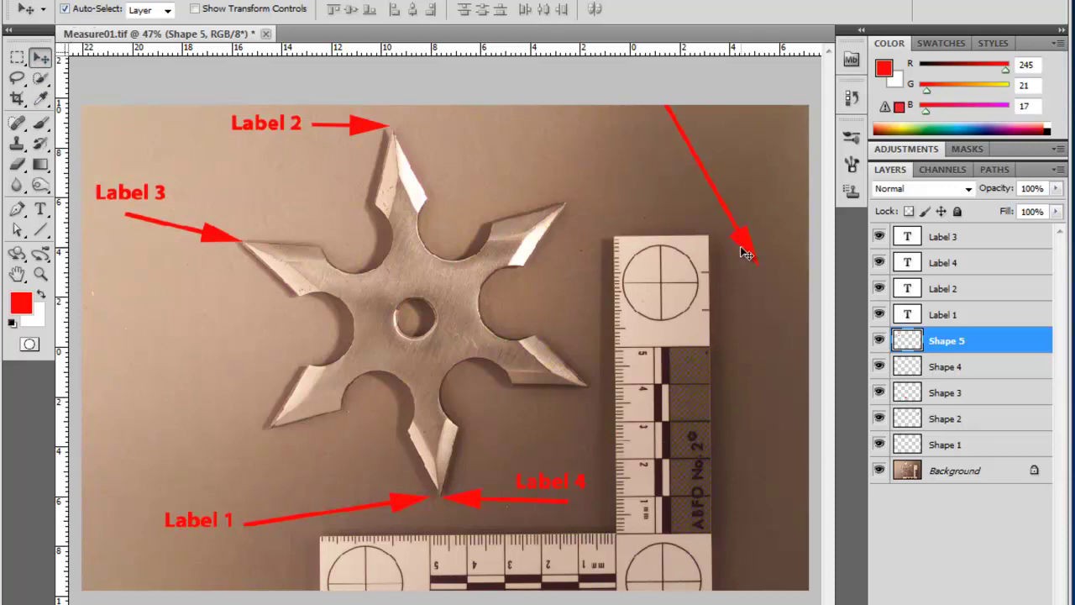
Move the Shape 2 arrow over the middle of the star and shorten it by erasing the upper part of its shaft
{"action": "left_click_drag", "start_coordinate": [742, 253], "coordinate": [468, 400]}
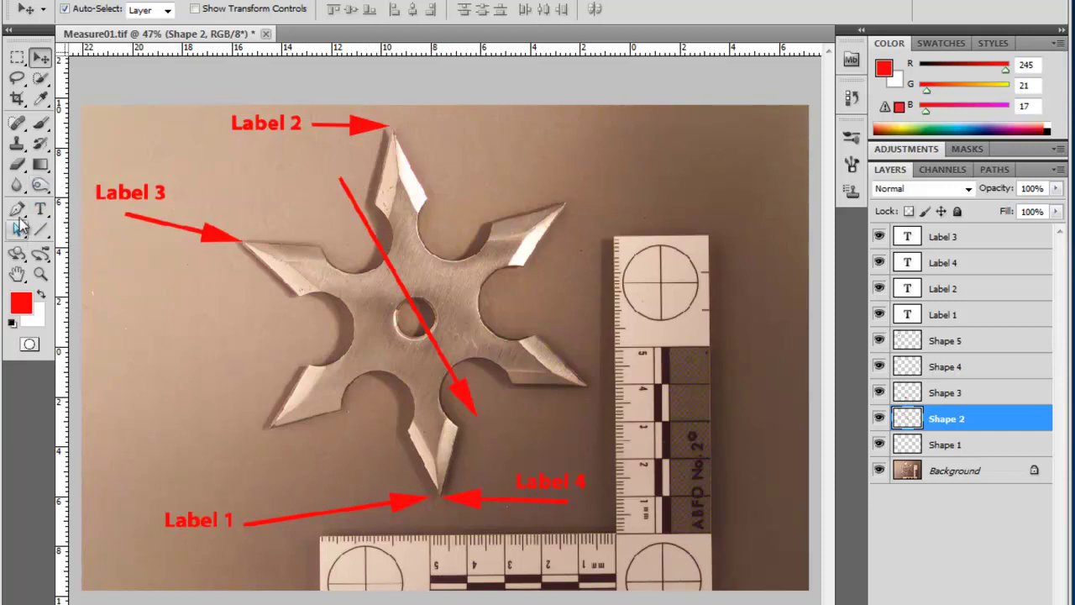
{"action": "left_click", "coordinate": [23, 172]}
{"action": "left_click_drag", "start_coordinate": [326, 180], "coordinate": [393, 273]}
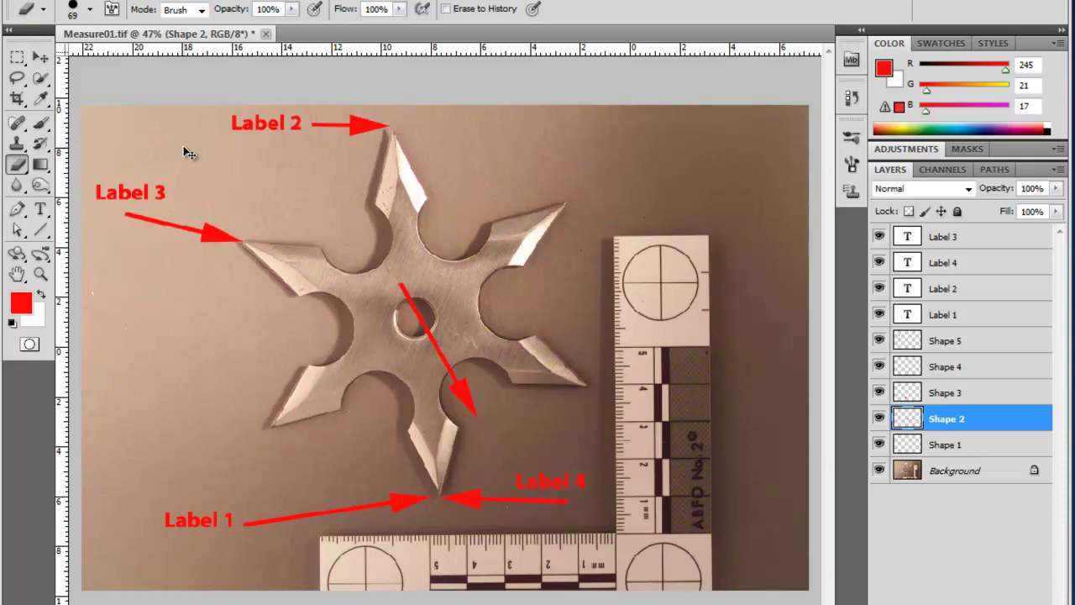
Rotate the Shape 2 arrow by about 97.7° and move it so its head points at the star's upper-right tip
{"action": "key", "text": "ctrl+t"}
{"action": "left_click_drag", "start_coordinate": [512, 282], "coordinate": [537, 442]}
{"action": "left_click_drag", "start_coordinate": [474, 332], "coordinate": [665, 162]}
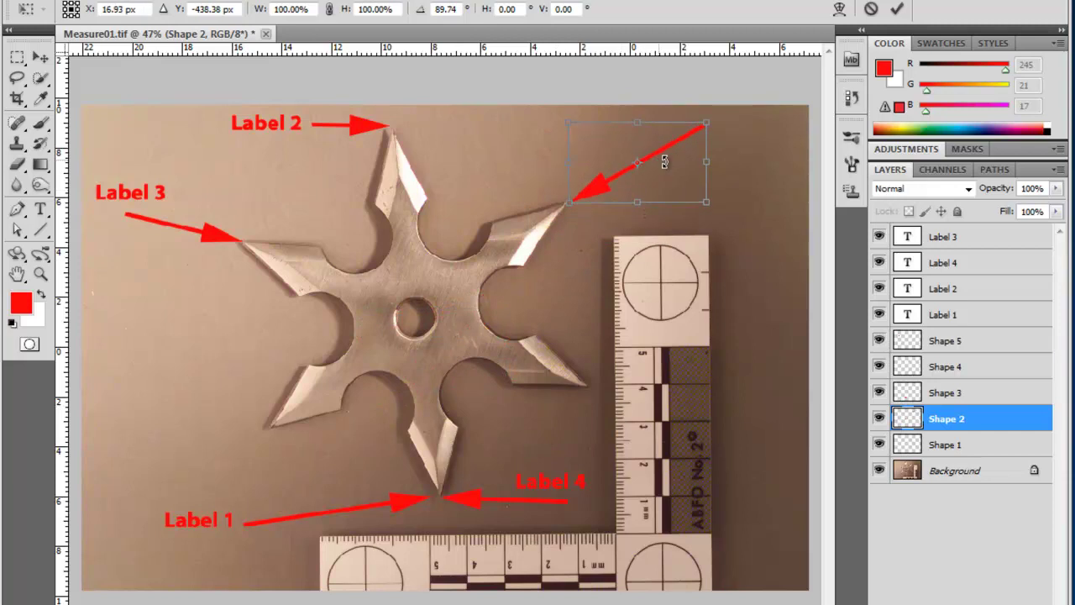
{"action": "left_click_drag", "start_coordinate": [740, 175], "coordinate": [741, 188]}
{"action": "left_click_drag", "start_coordinate": [674, 163], "coordinate": [672, 168]}
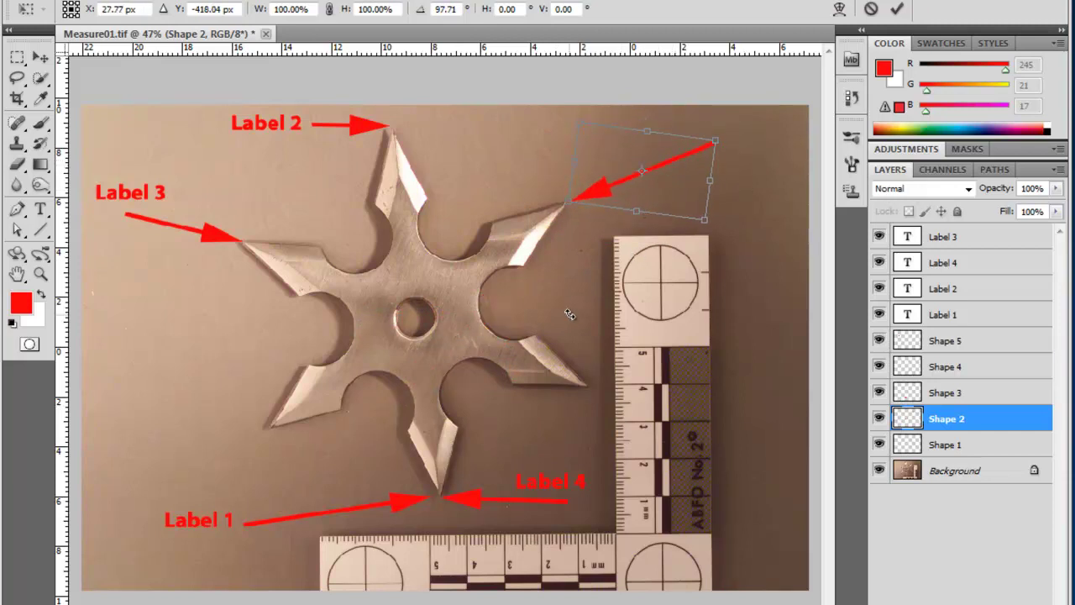
{"action": "key", "text": "Return"}
{"action": "key", "text": "e"}
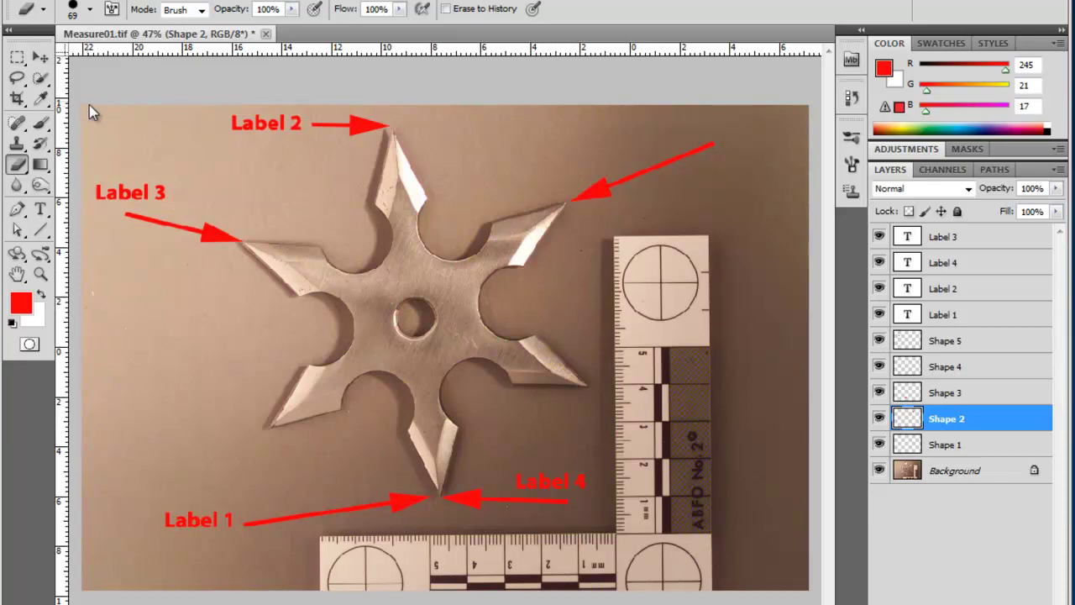
Duplicate the Label 2 text above the tail of the upper-right arrow and change the copy to "Label 5"
{"action": "left_click", "coordinate": [42, 58]}
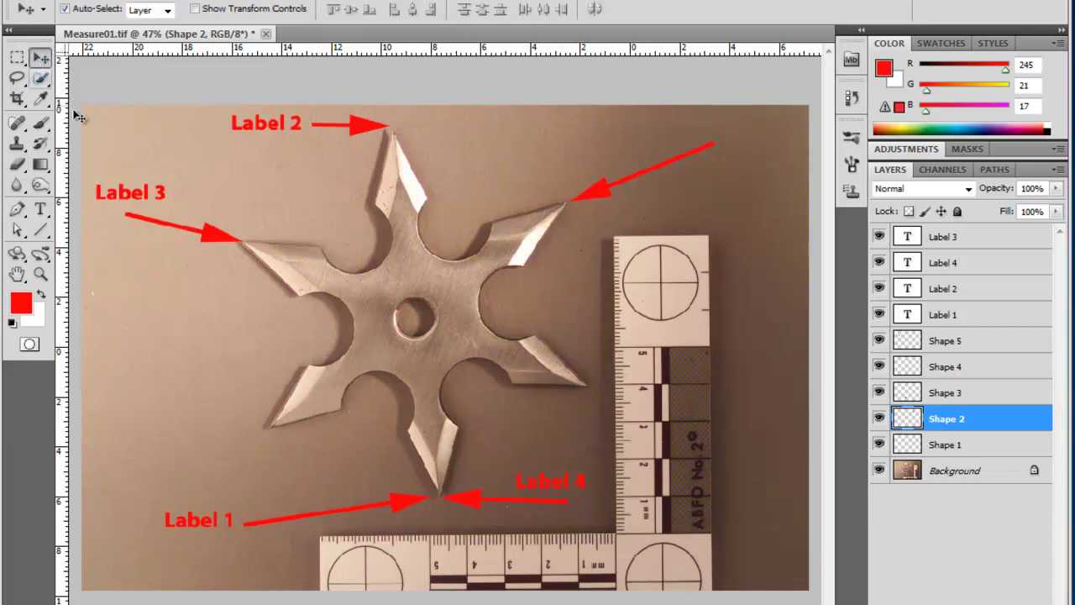
{"action": "left_click", "coordinate": [256, 131]}
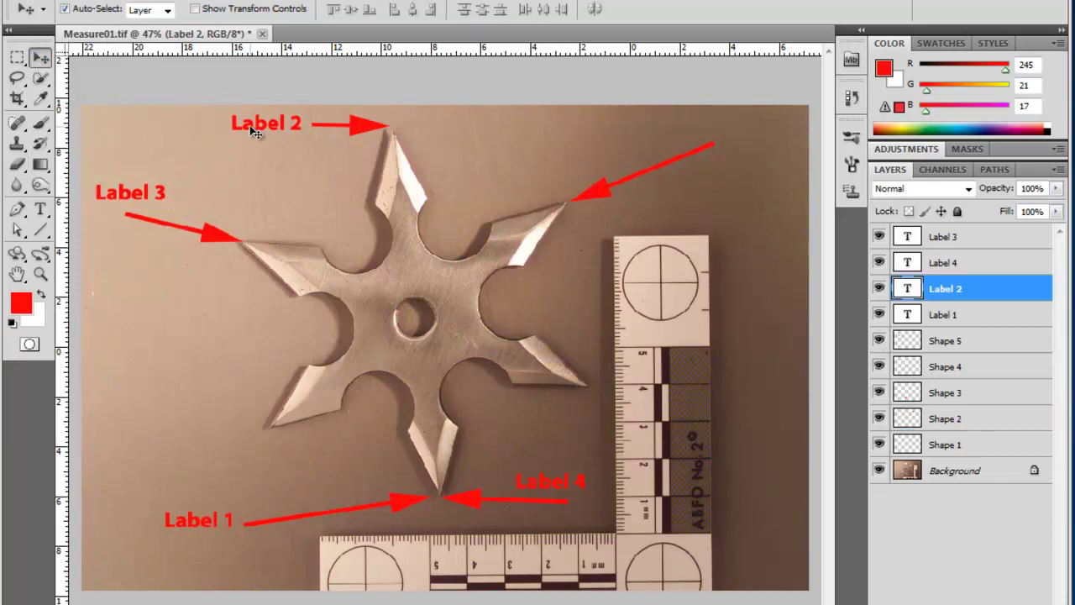
{"action": "left_click_drag", "start_coordinate": [245, 129], "coordinate": [724, 135]}
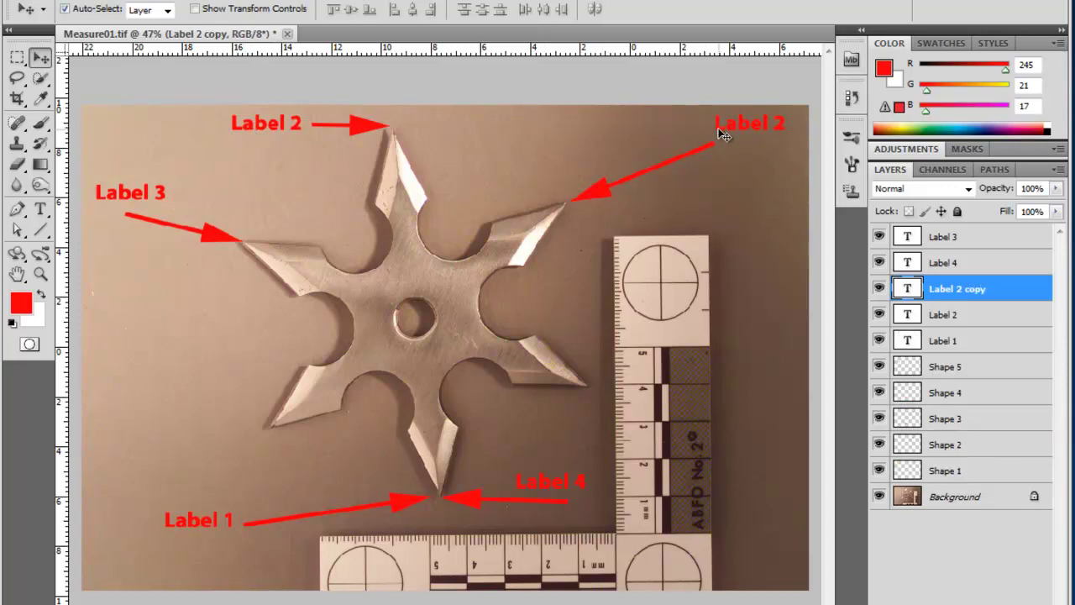
{"action": "key", "text": "t"}
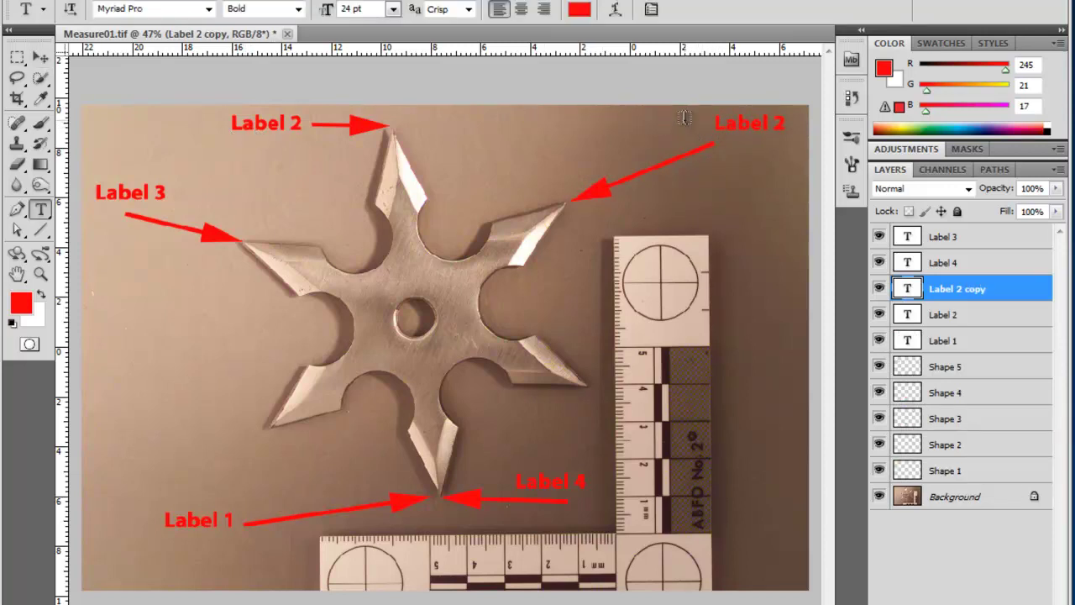
{"action": "double_click", "coordinate": [780, 124]}
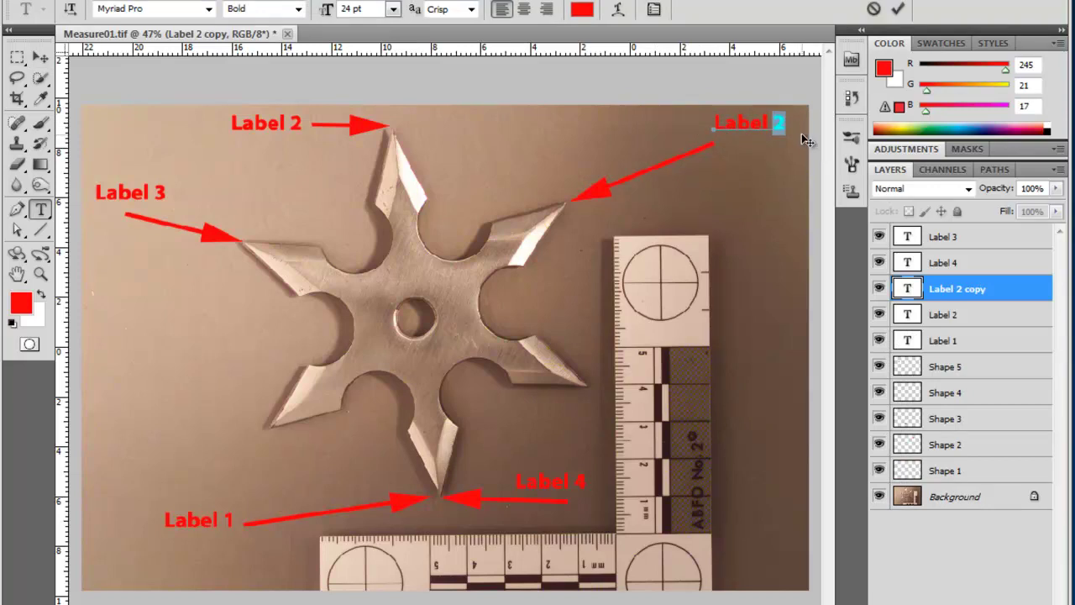
{"action": "type", "text": "5"}
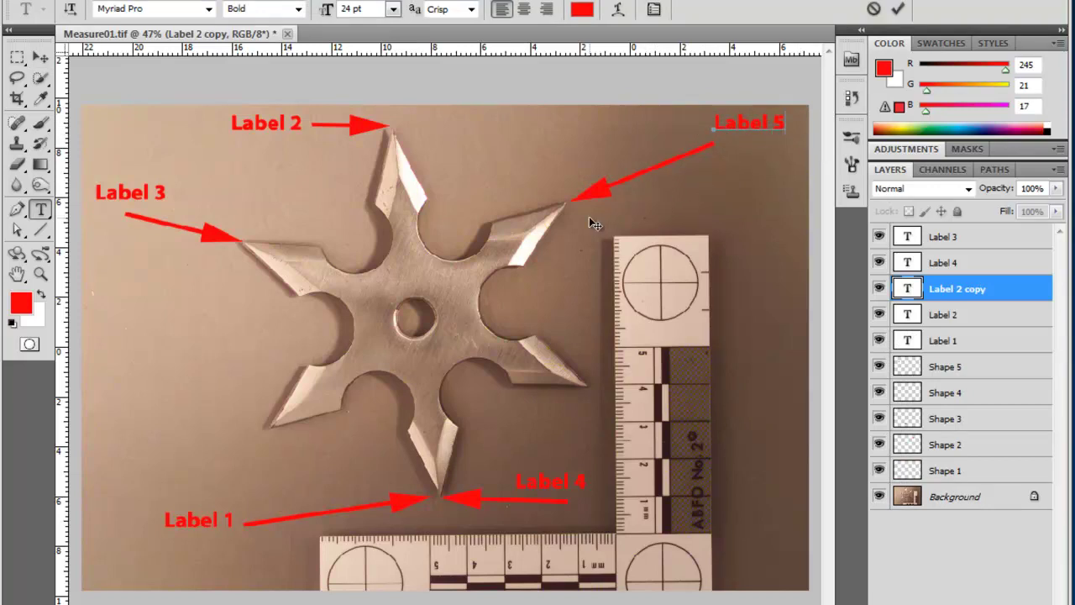
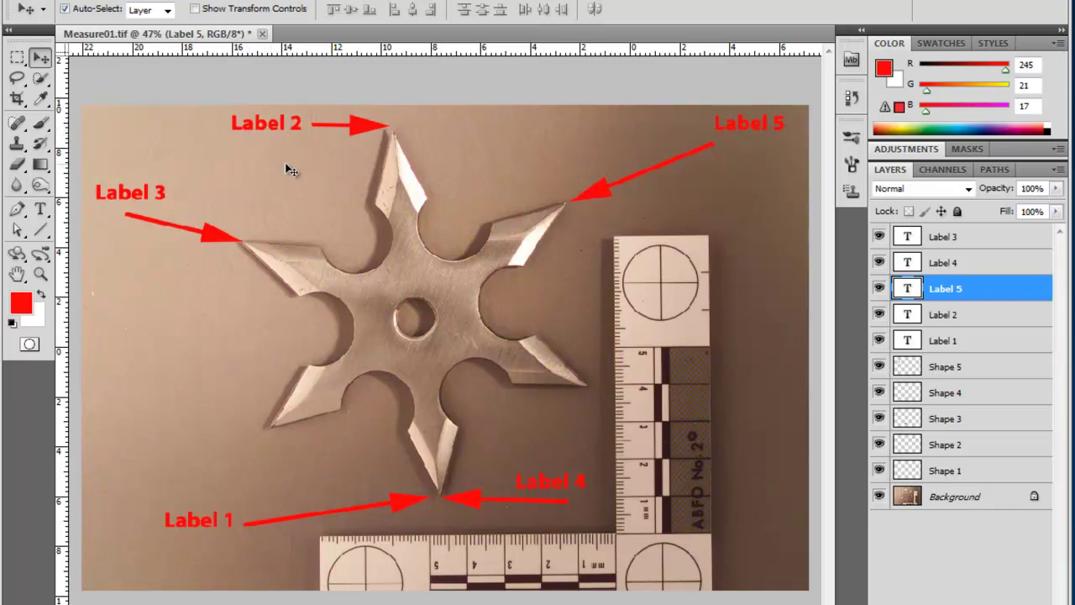
Select the Shape 1 arrow and Label 2 together and place a copy of both at the star's lower-left tip
{"action": "left_click", "coordinate": [364, 133]}
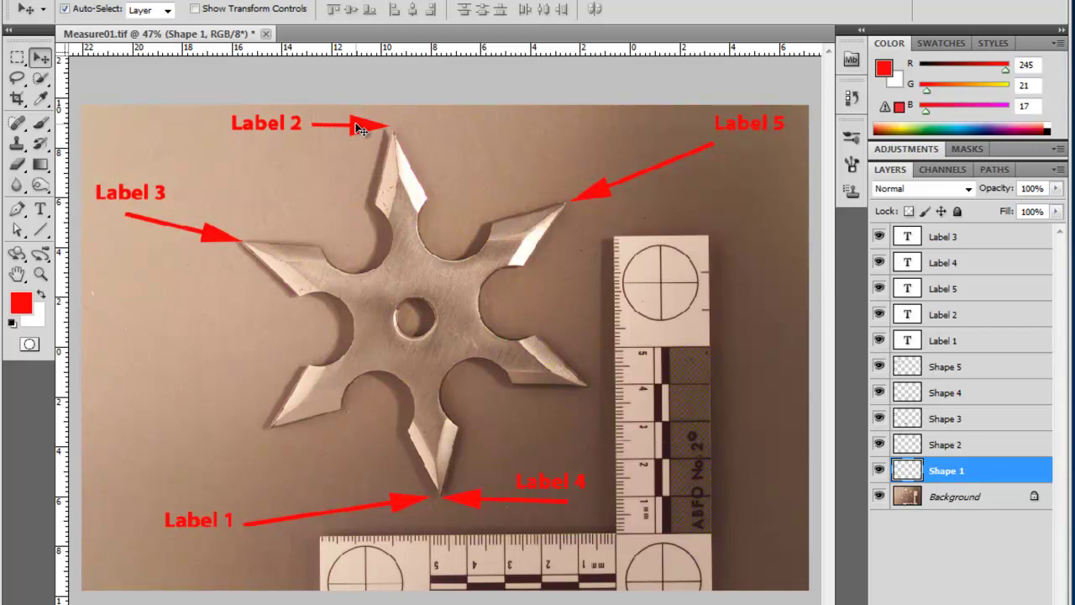
{"action": "left_click", "coordinate": [256, 126], "text": "shift"}
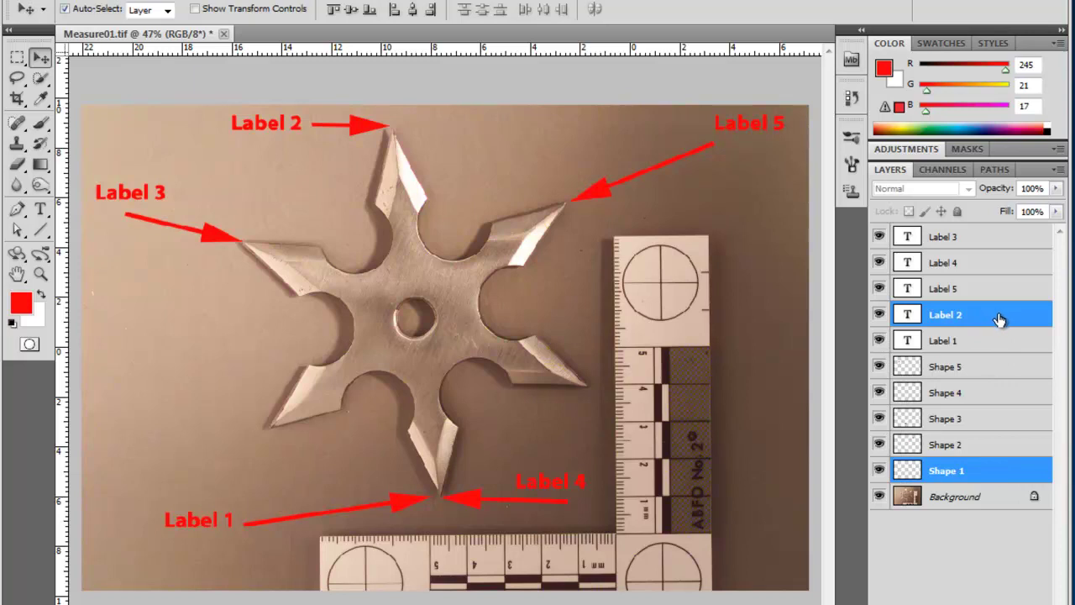
{"action": "left_click_drag", "start_coordinate": [357, 128], "coordinate": [227, 432]}
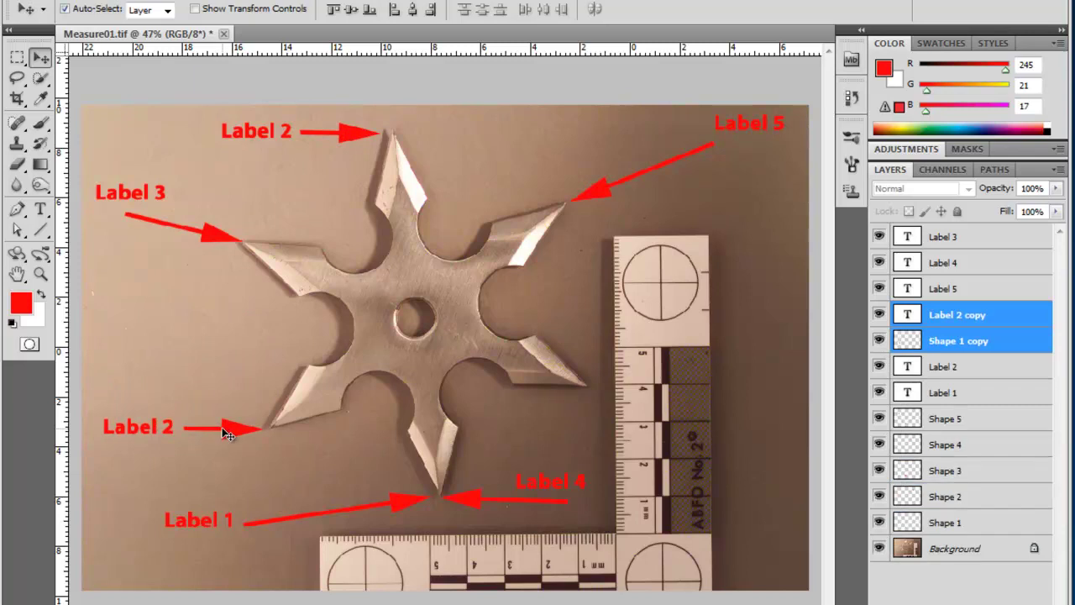
{"action": "left_click", "coordinate": [211, 388]}
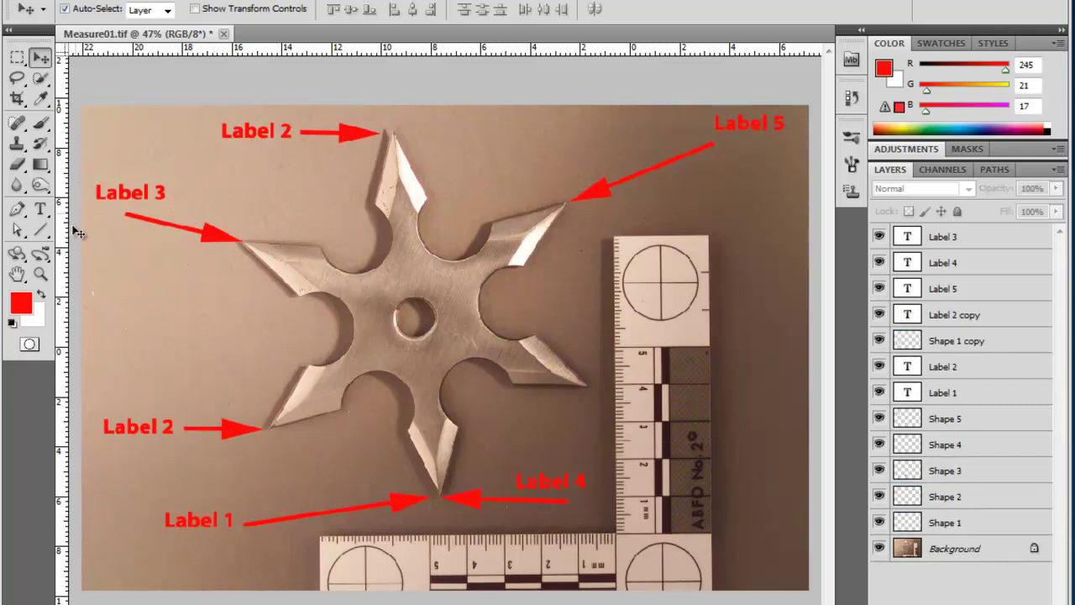
Move Label 3 and its Shape 5 arrow together to the star's left notch, then place Label 3 beside the arrow's tail
{"action": "left_click", "coordinate": [134, 187]}
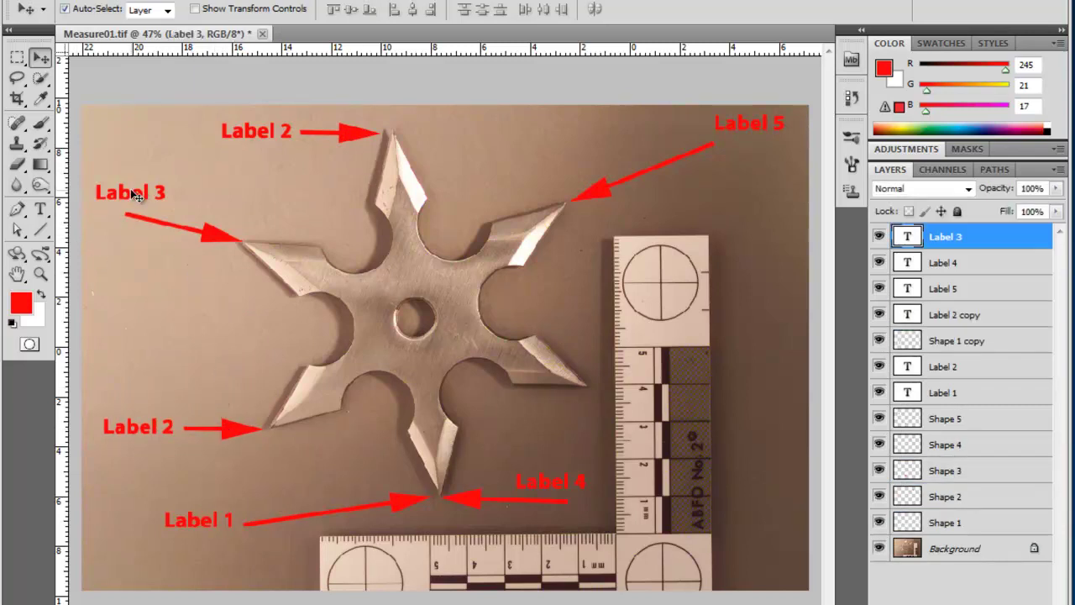
{"action": "left_click", "coordinate": [210, 236], "text": "shift"}
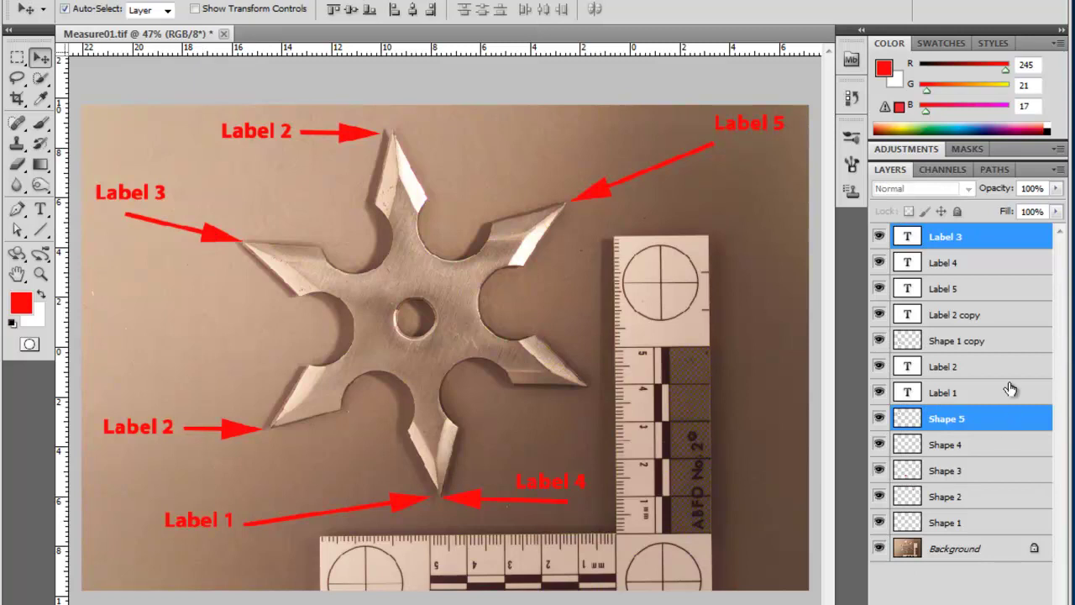
{"action": "left_click_drag", "start_coordinate": [222, 251], "coordinate": [272, 347]}
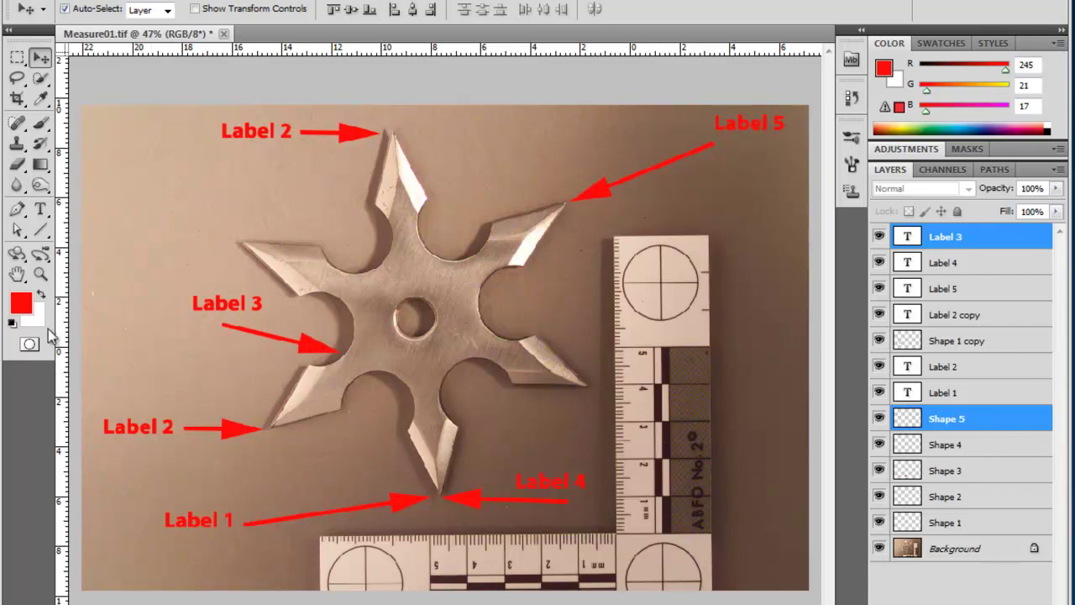
{"action": "left_click", "coordinate": [123, 251]}
{"action": "left_click_drag", "start_coordinate": [228, 314], "coordinate": [177, 332]}
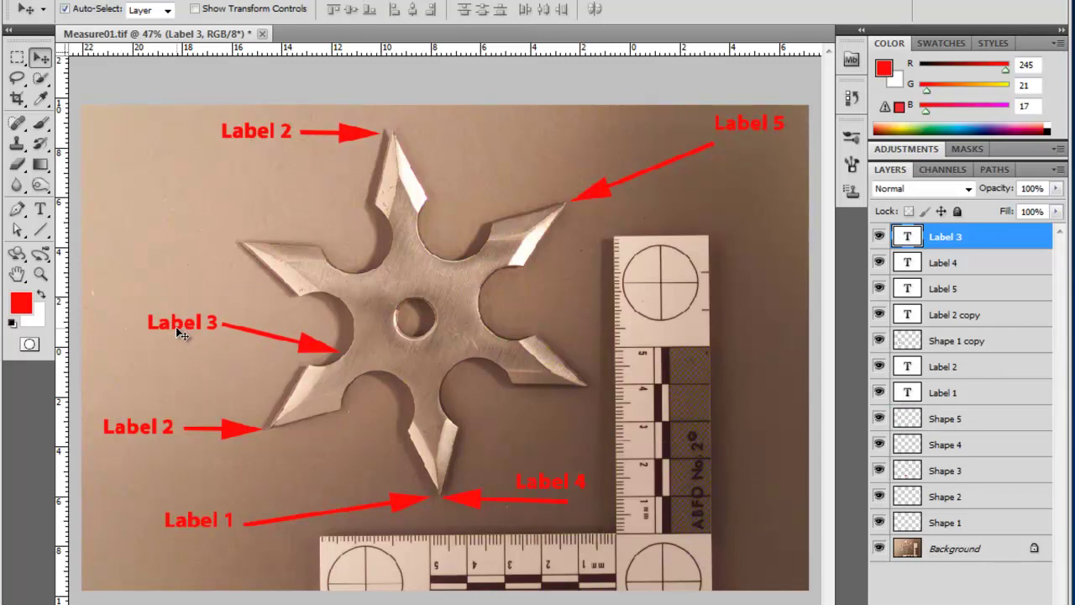